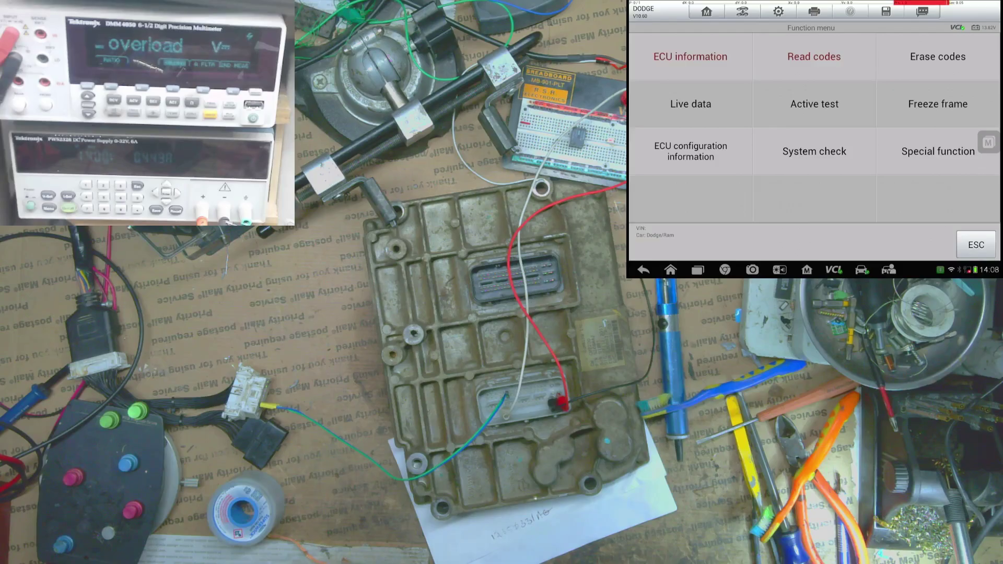
Switch to VMware Workstation and resume the suspended Chrysler_Flash virtual machine.
left_click(137, 9)
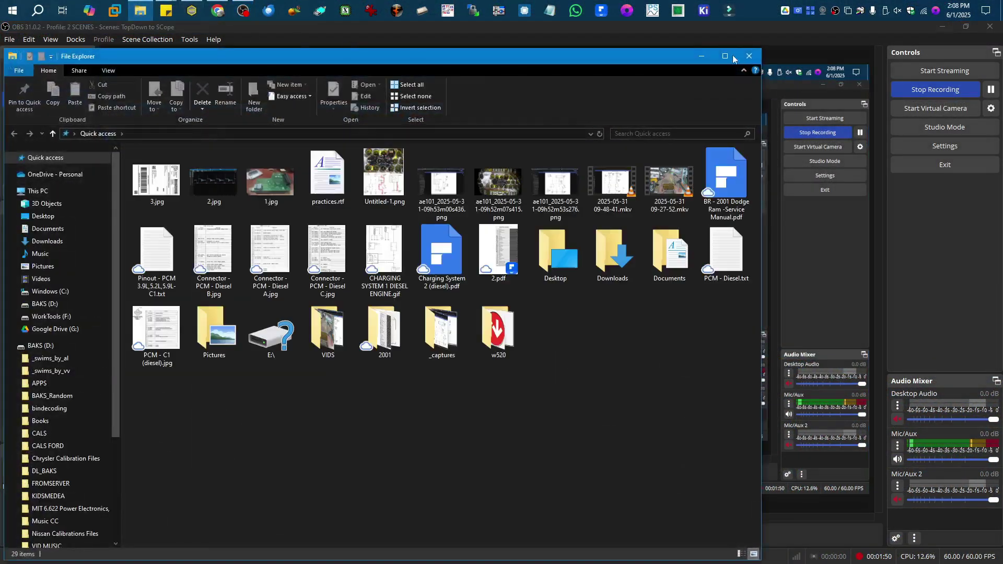
left_click(725, 57)
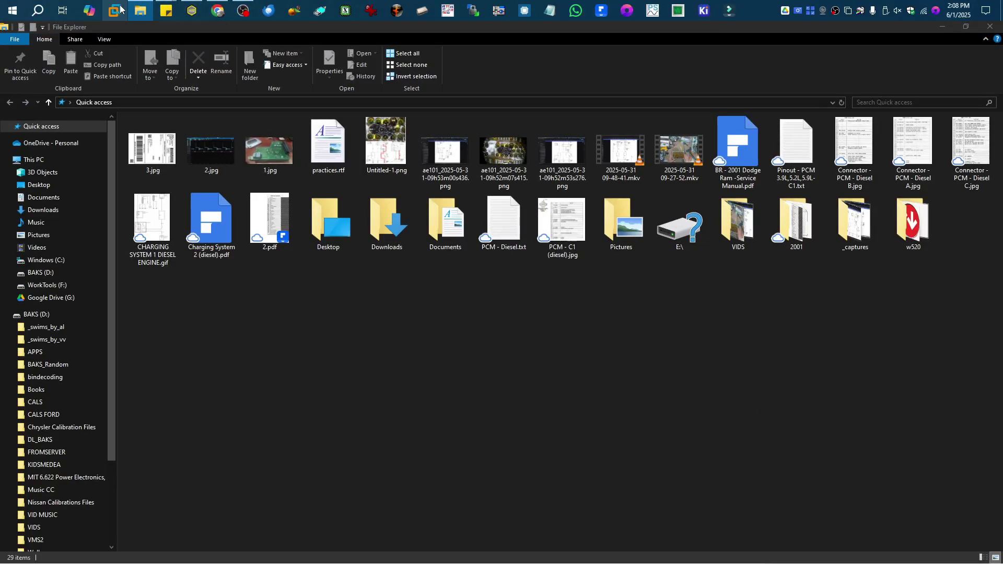
scroll(74, 334, "down", 3)
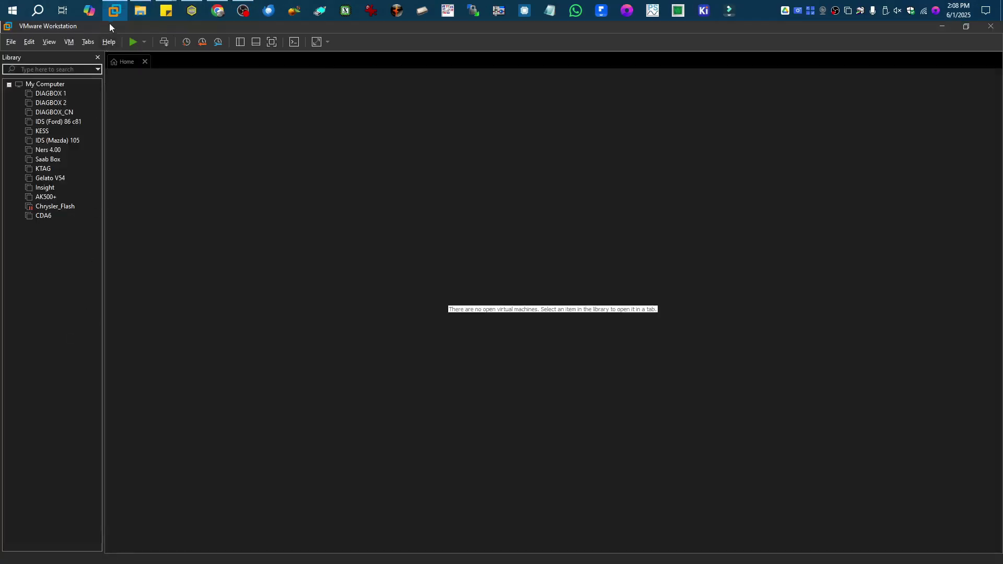
left_click(57, 206)
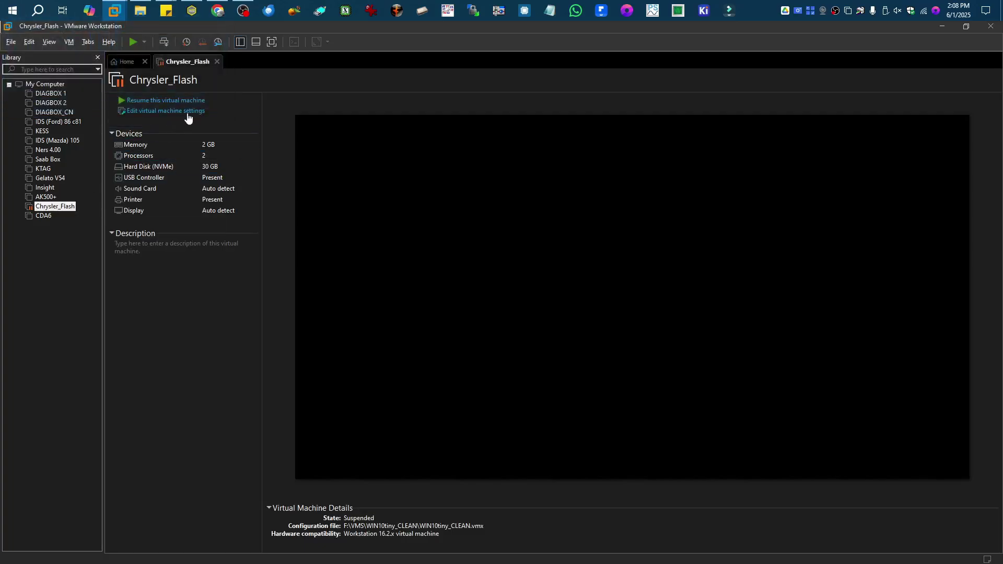
Switch to File Explorer and check the 10 folder under Chrysler Calibration Files > cal on the BAKS (D:) drive.
left_click(140, 11)
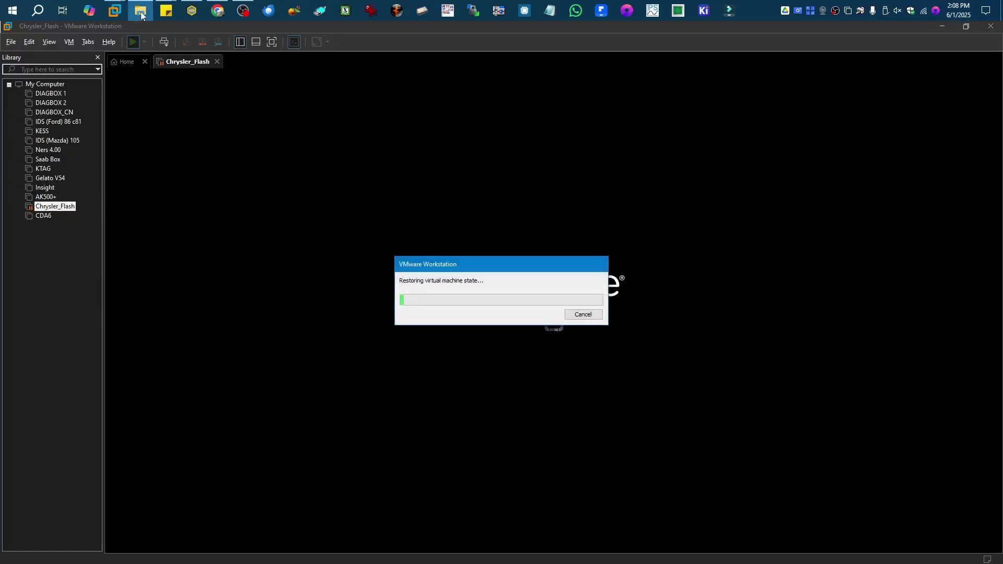
left_click(141, 13)
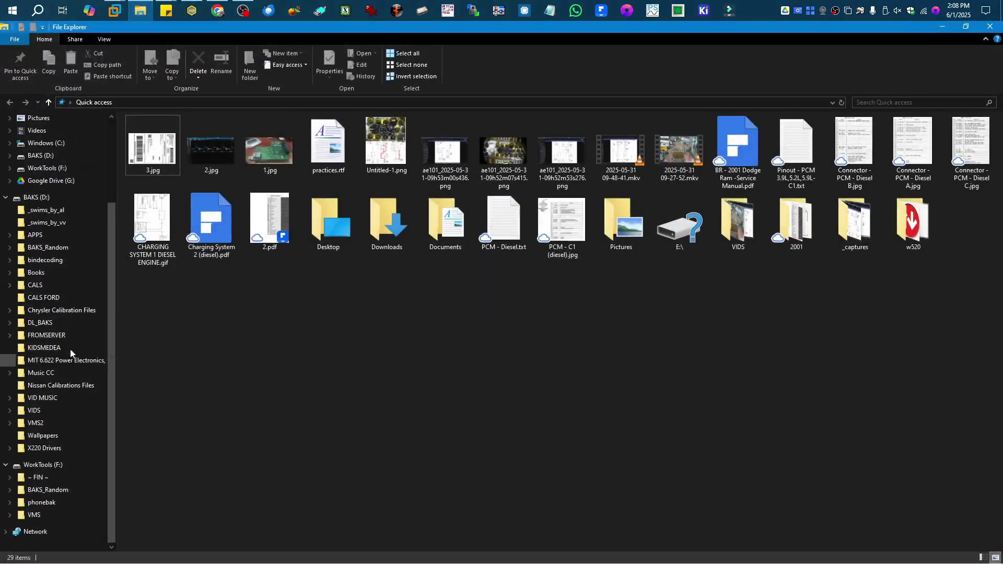
left_click(71, 315)
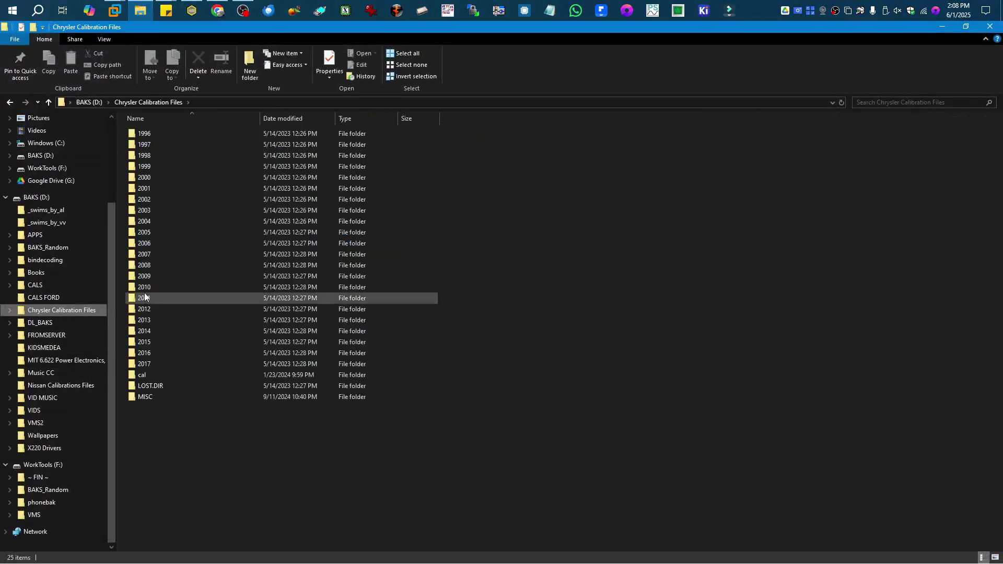
double_click(146, 376)
double_click(150, 243)
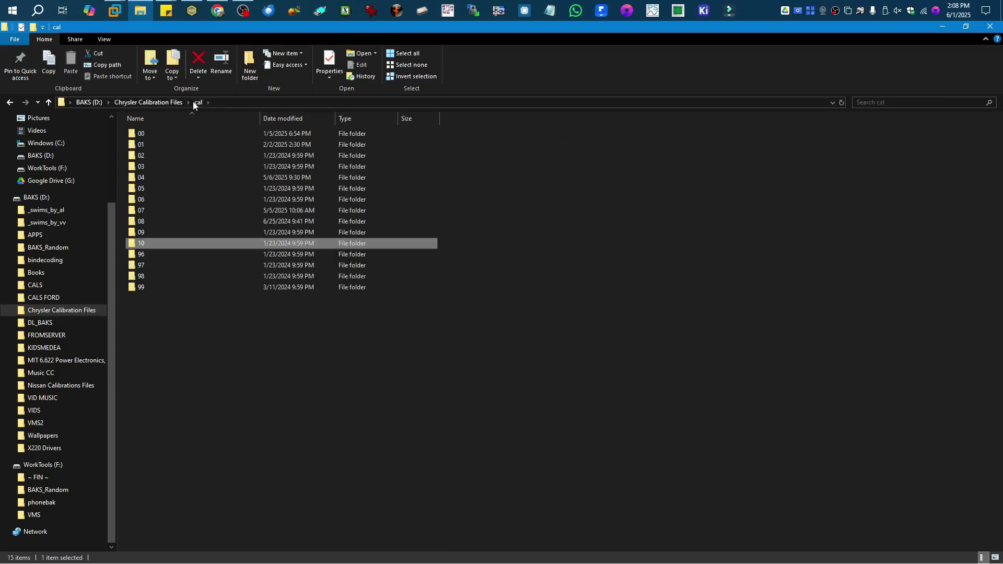
Examine the ecm and pcm calibration folders under MISC > ram_6.7l_diesel > 10.
left_click(166, 102)
double_click(152, 397)
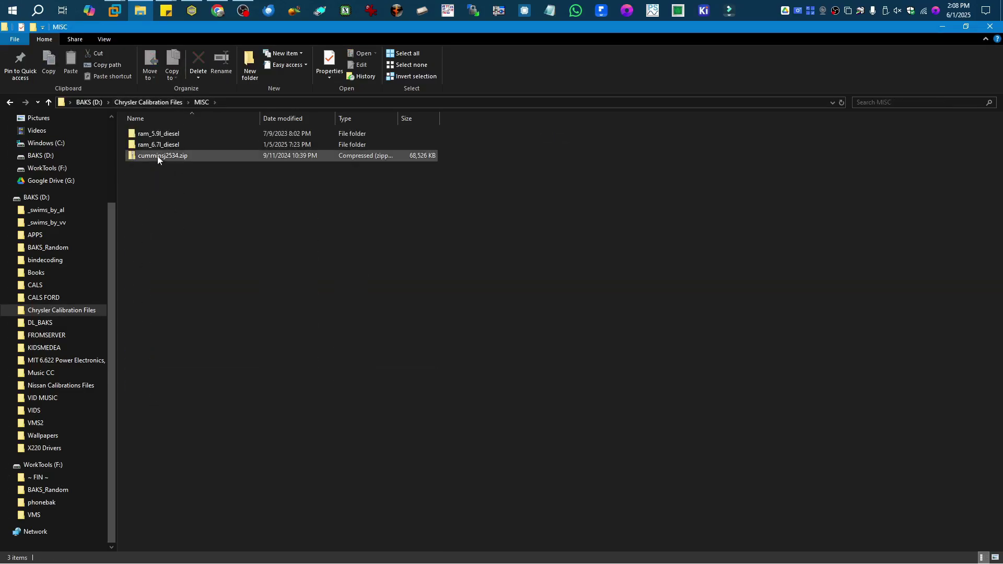
double_click(170, 147)
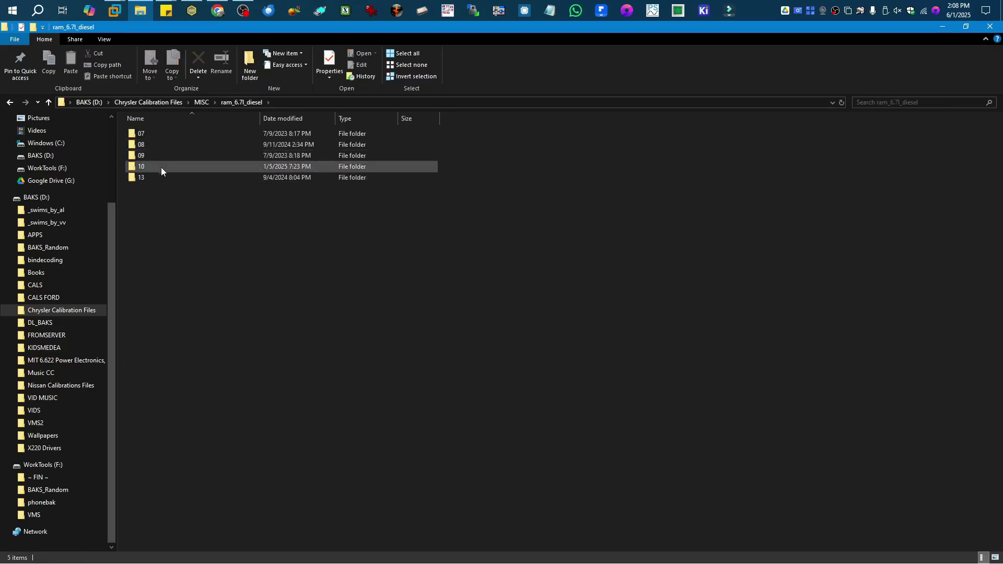
double_click(160, 166)
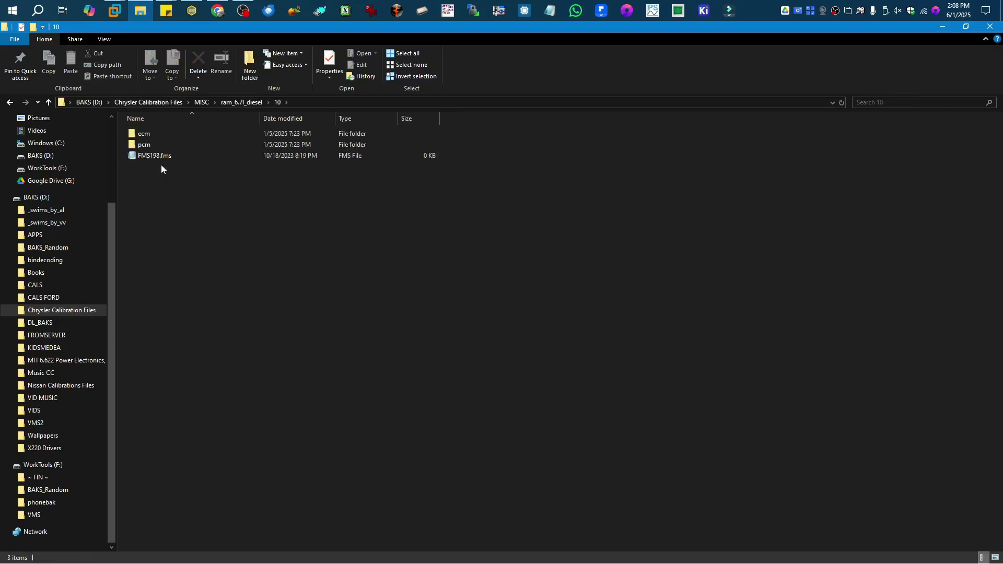
double_click(156, 133)
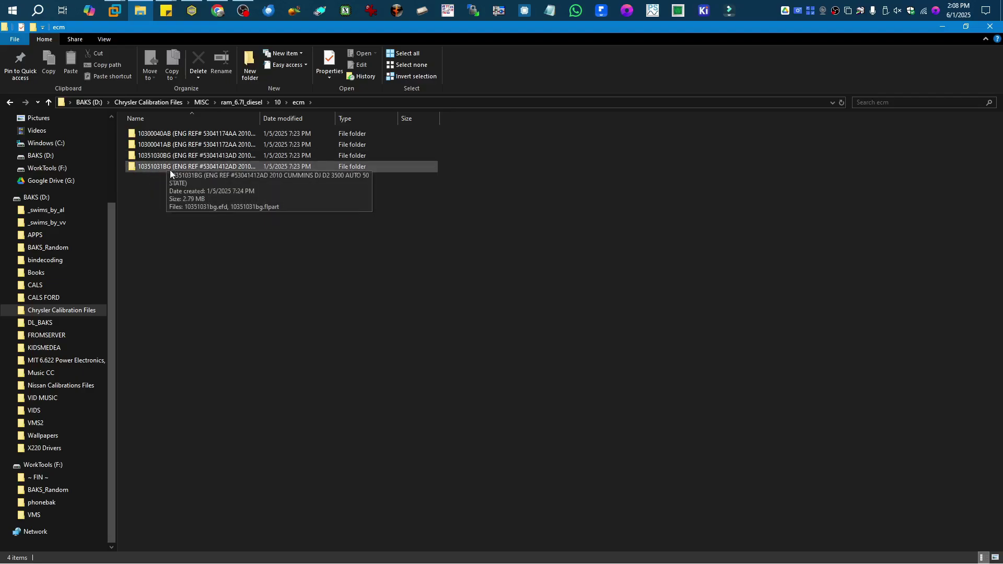
left_click(277, 102)
double_click(156, 144)
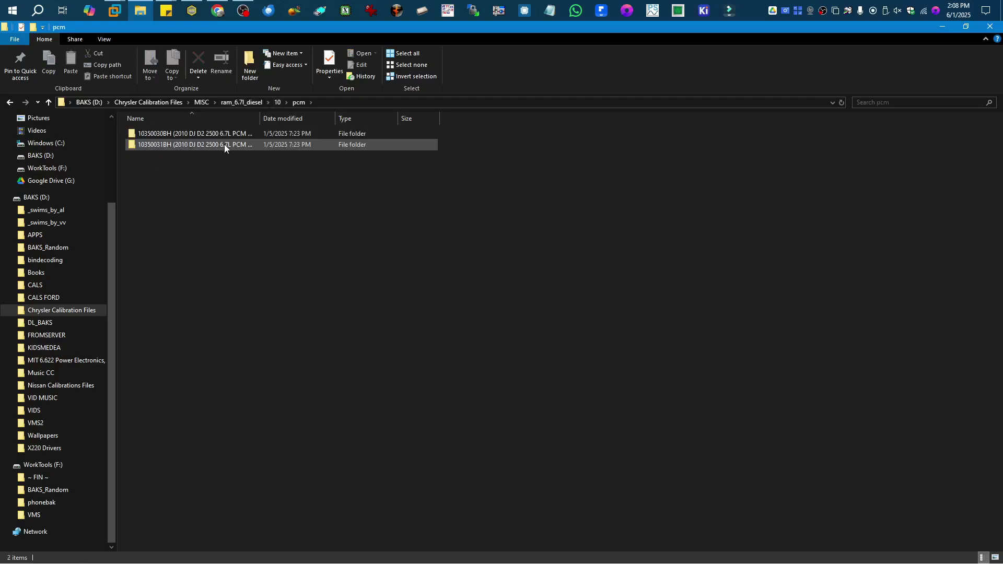
left_click(277, 102)
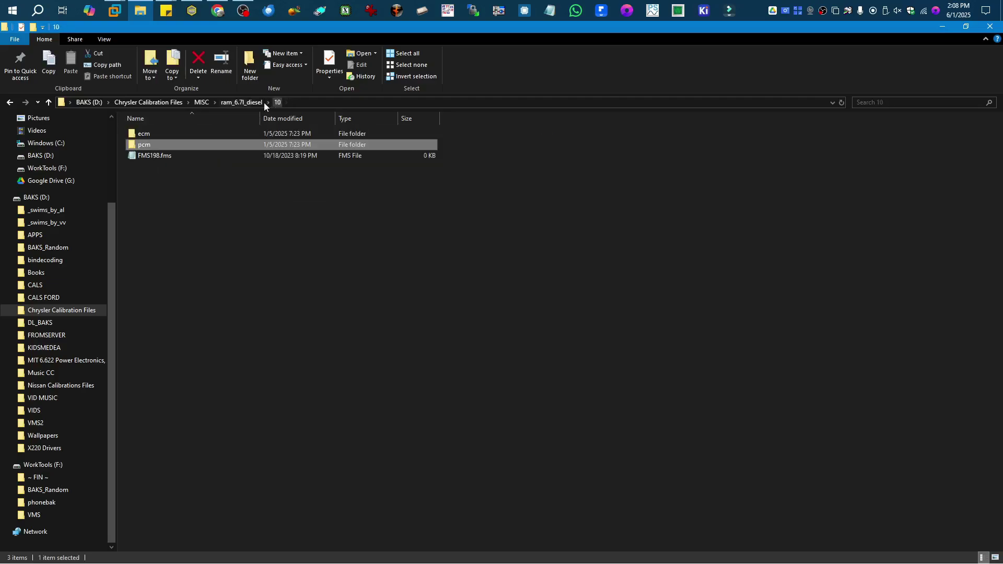
Check the calibrations in the 13 folder of ram_6.7l_diesel and reopen the ecm folder under 10.
left_click(254, 104)
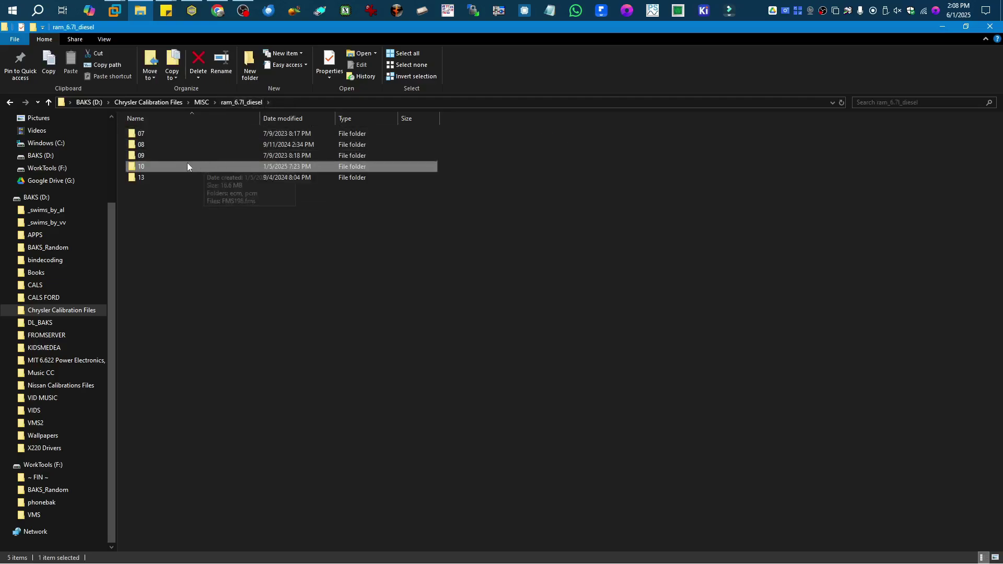
left_click(158, 177)
double_click(158, 176)
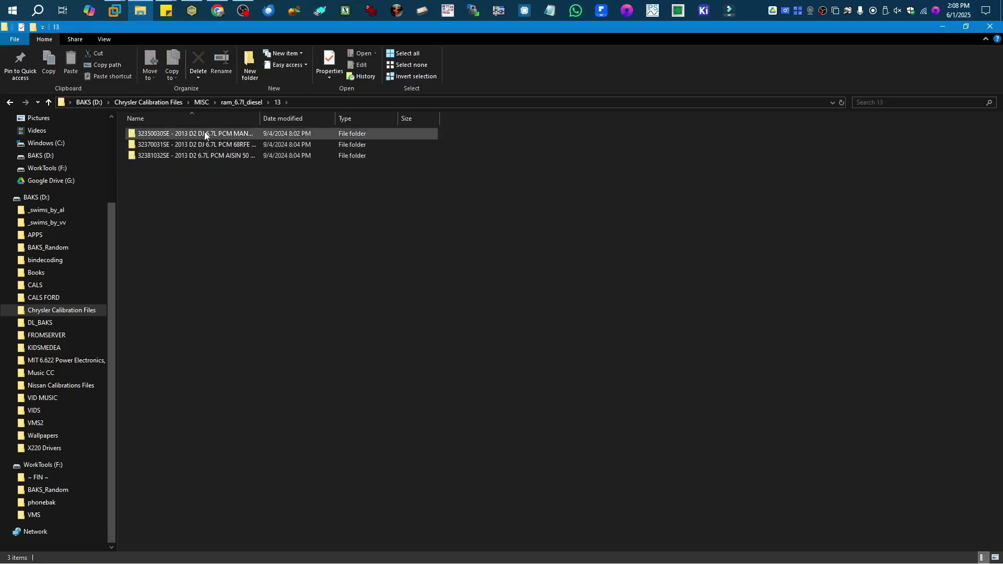
left_click(236, 104)
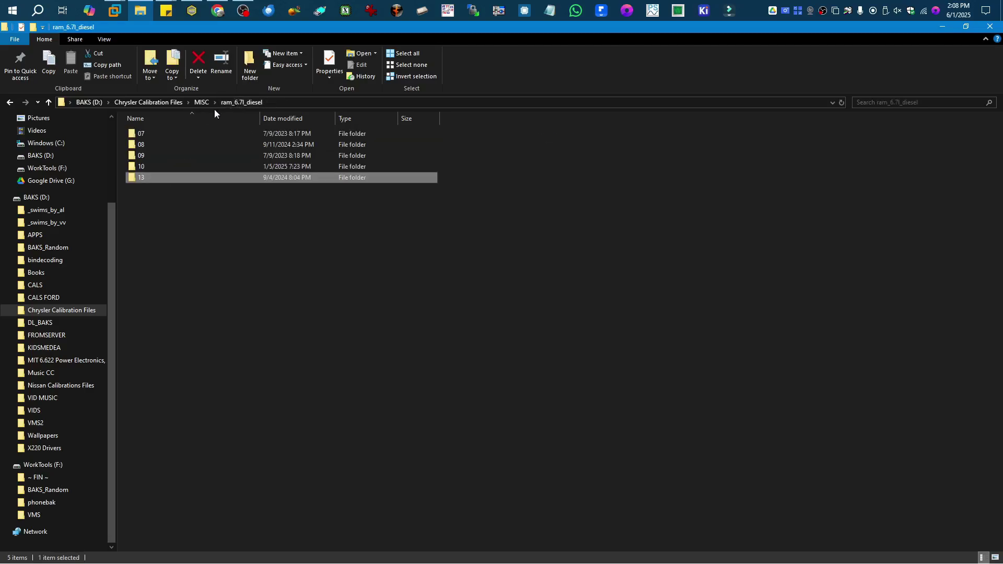
double_click(146, 166)
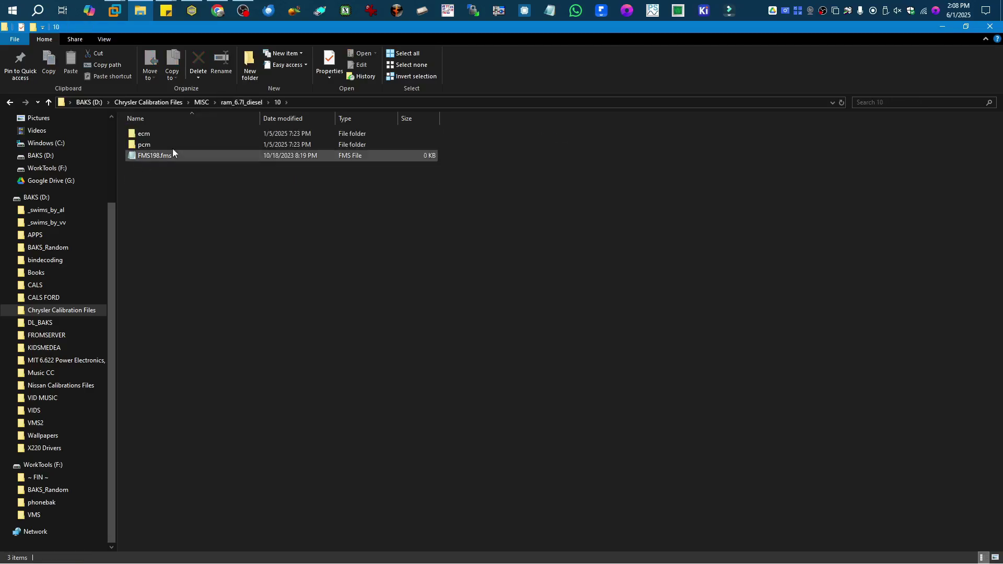
double_click(165, 134)
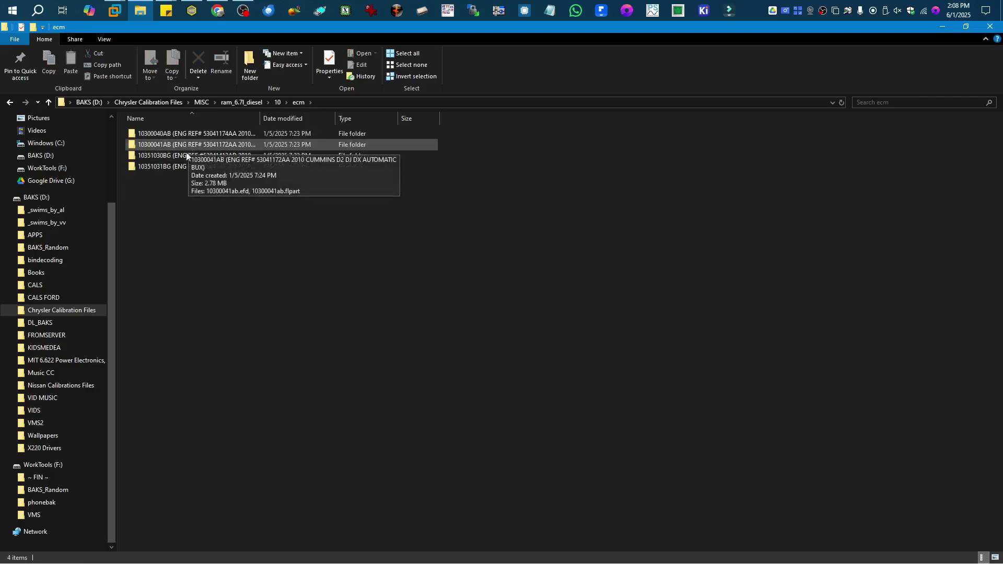
Look through the 2010 calibration folders for the DJ RAM 2500, DS RAM 1500 and DX Dodge Reg Cab Chasis Mexico for a diesel engine.
left_click(68, 311)
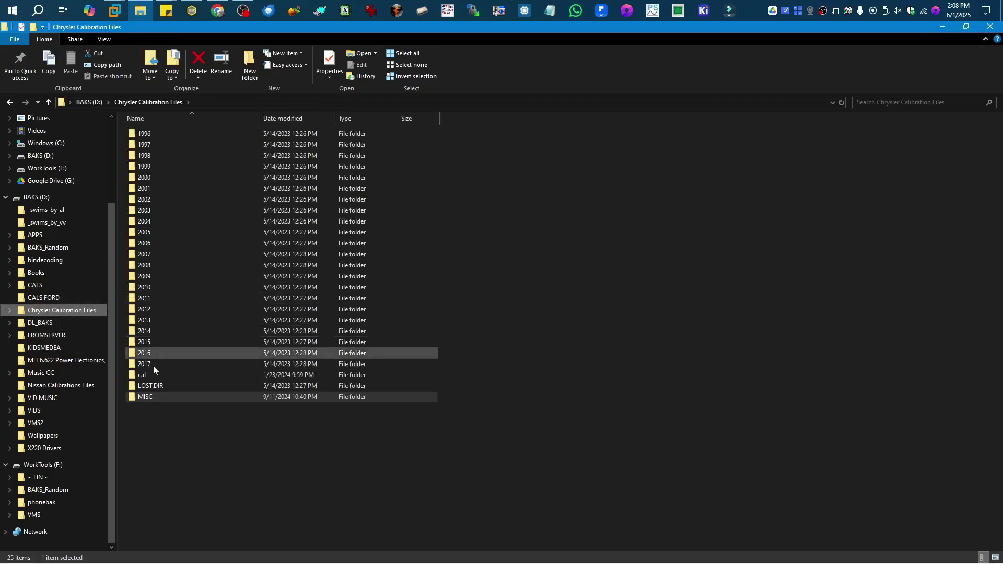
double_click(149, 287)
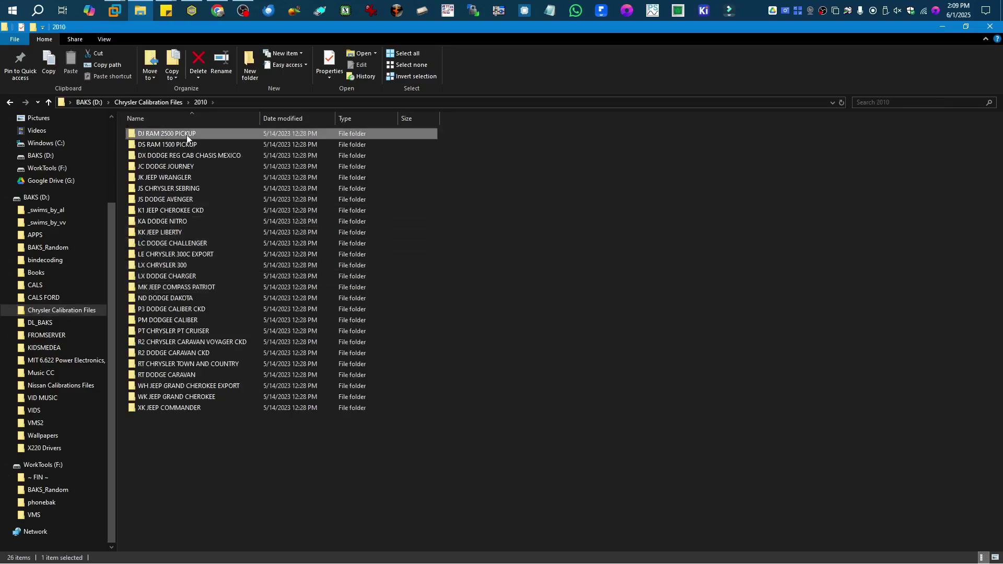
double_click(187, 134)
left_click(199, 104)
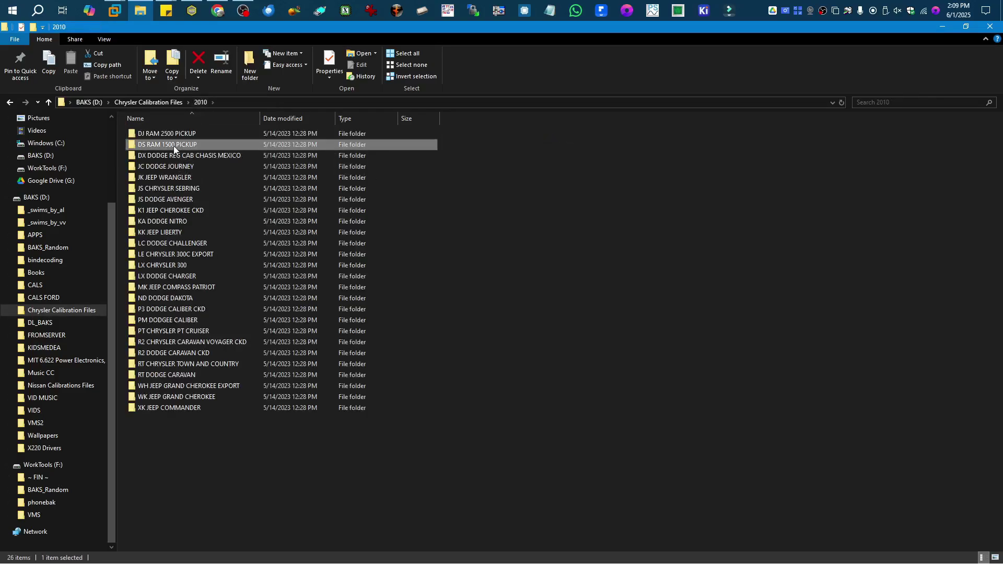
double_click(203, 135)
left_click(201, 103)
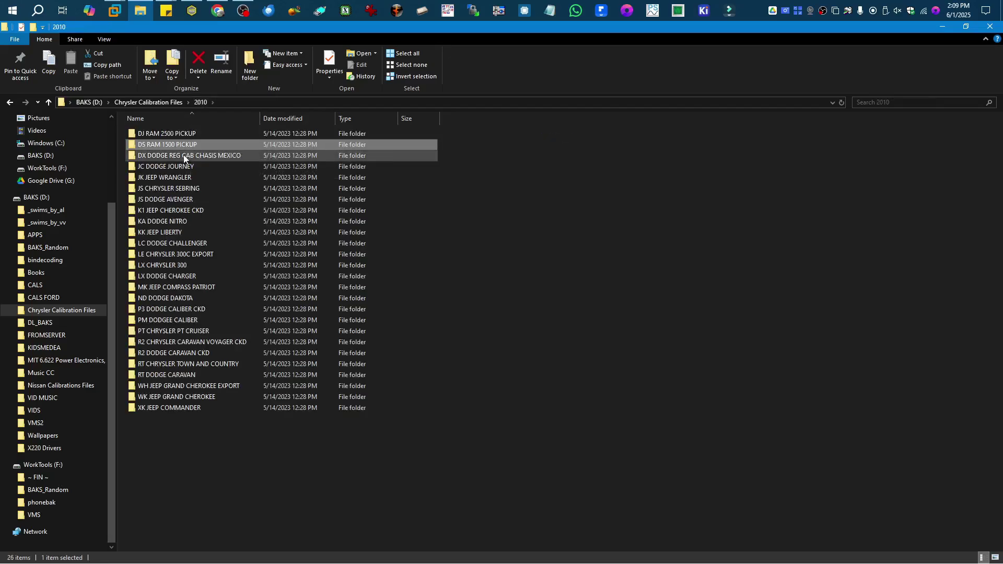
double_click(186, 156)
left_click(189, 103)
left_click(188, 102)
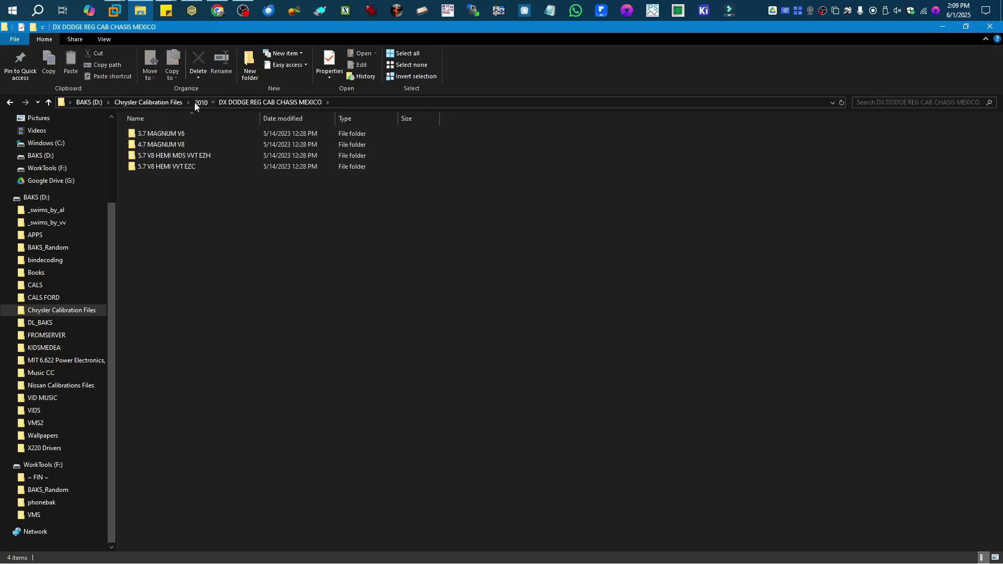
left_click(201, 102)
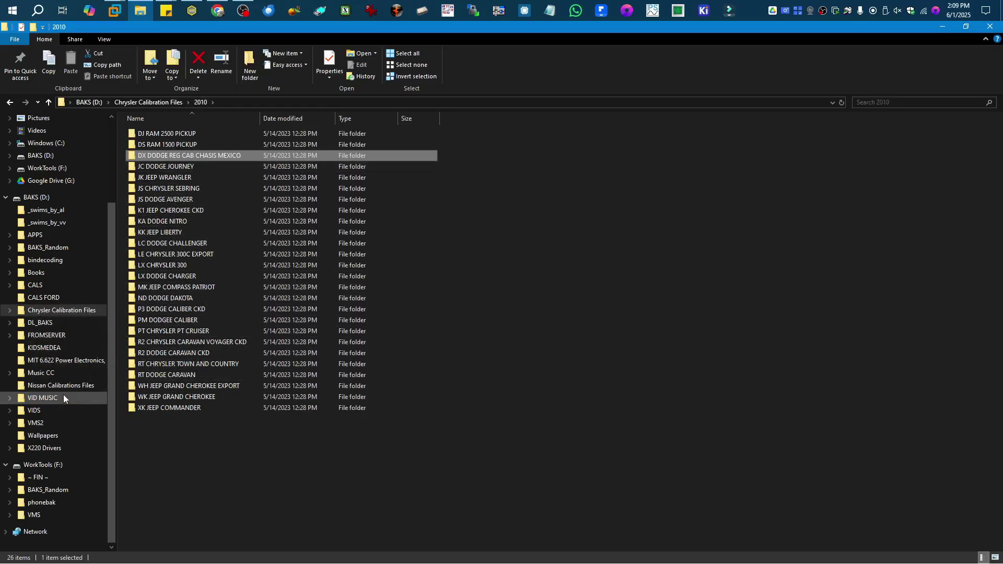
Check the 2011 and 2012 calibration folders and open 2012 > D2-RAM 3500 PICKUP > 6.7L CUMMINS TURBO DIESEL.
left_click(9, 310)
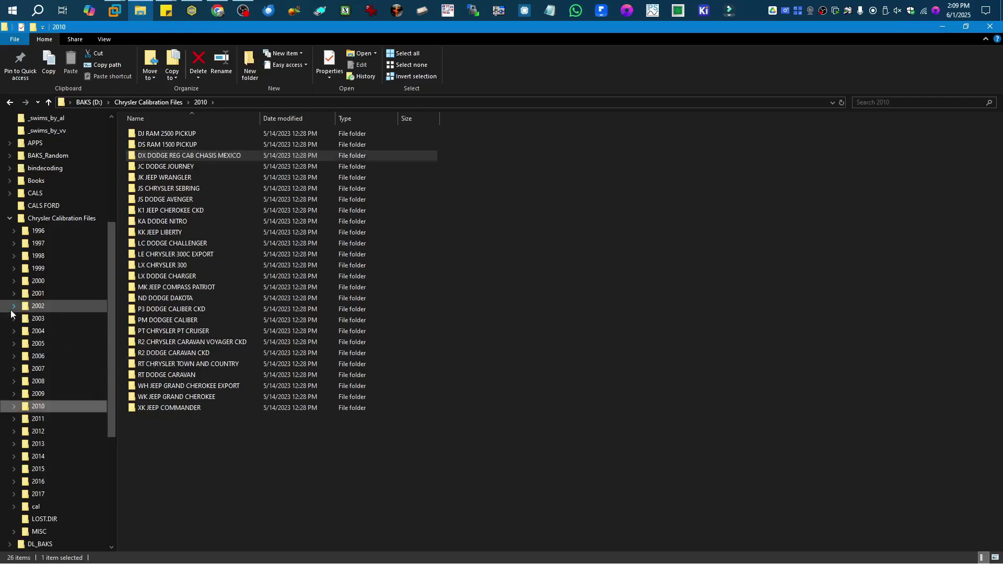
scroll(65, 361, "down", 3)
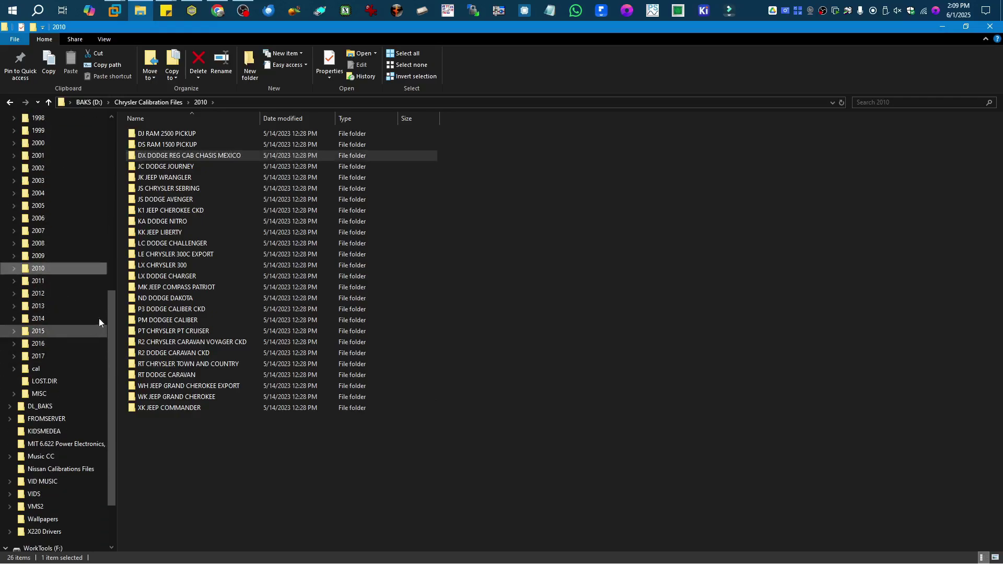
left_click(61, 280)
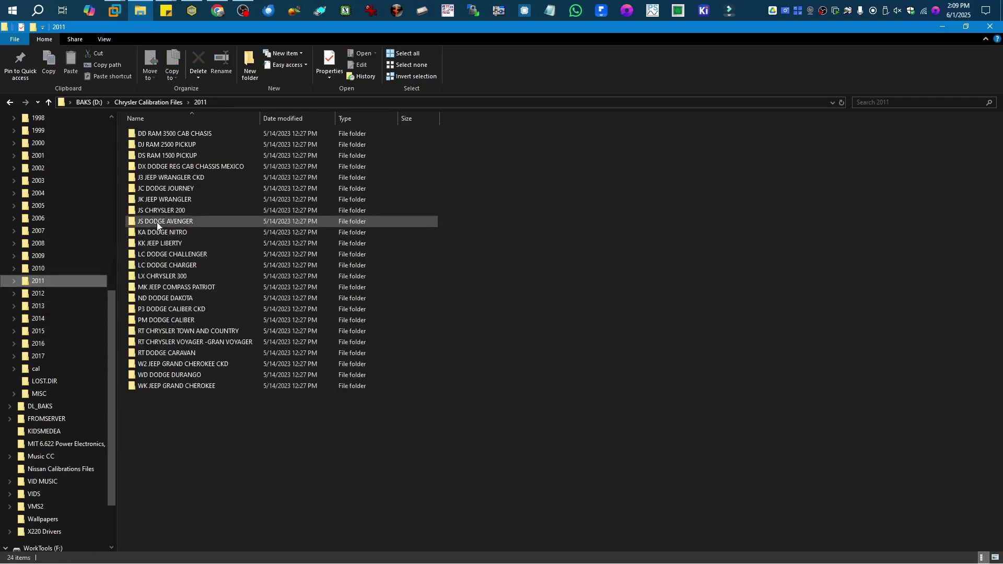
left_click(42, 295)
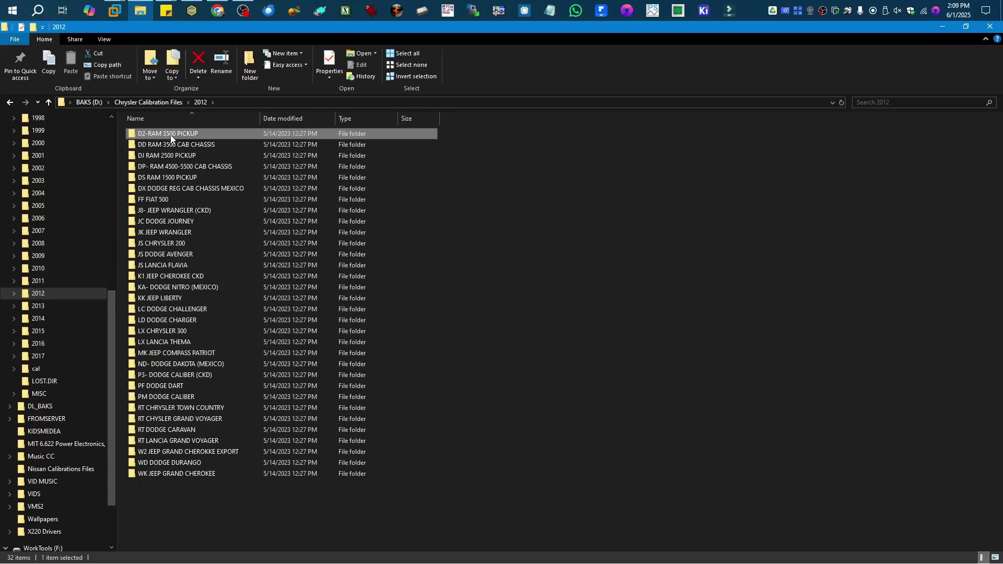
double_click(170, 135)
double_click(170, 137)
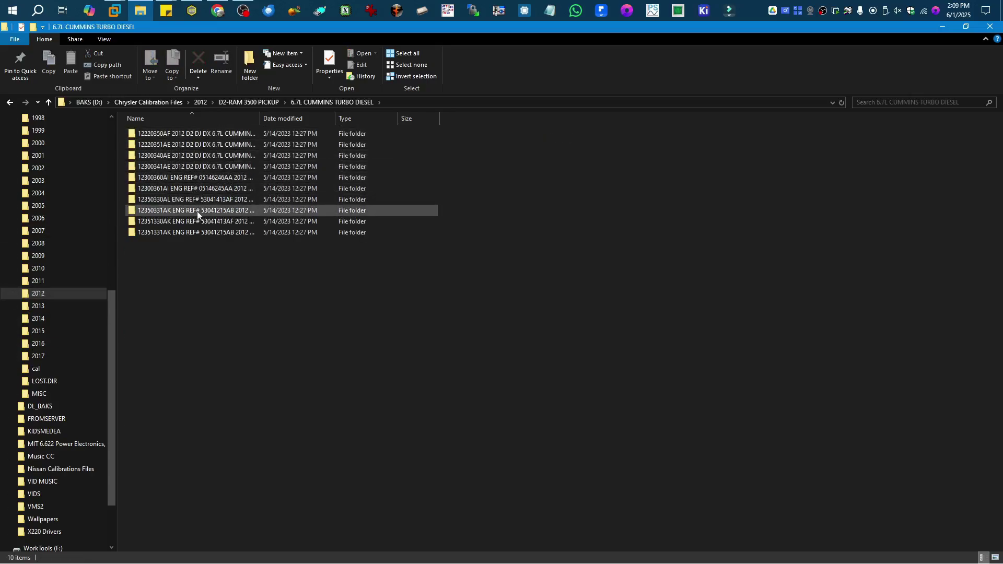
mouse_move(200, 210)
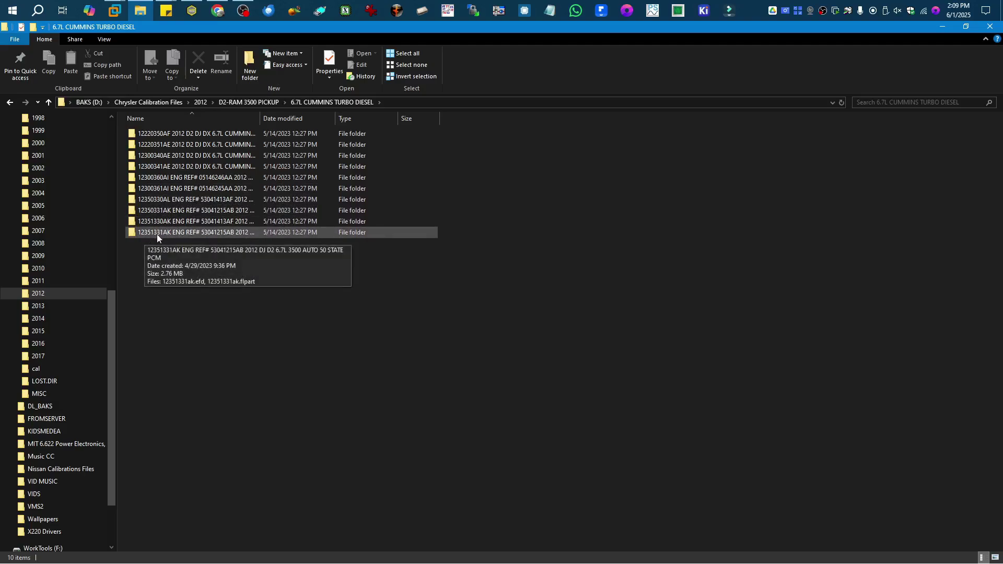
Open the 12350331AK 2012 DJ D2 6.7L 2500 AUTO 50 STATE PCM folder and copy its 12350331ak .efd and .flpart files.
left_click(146, 211)
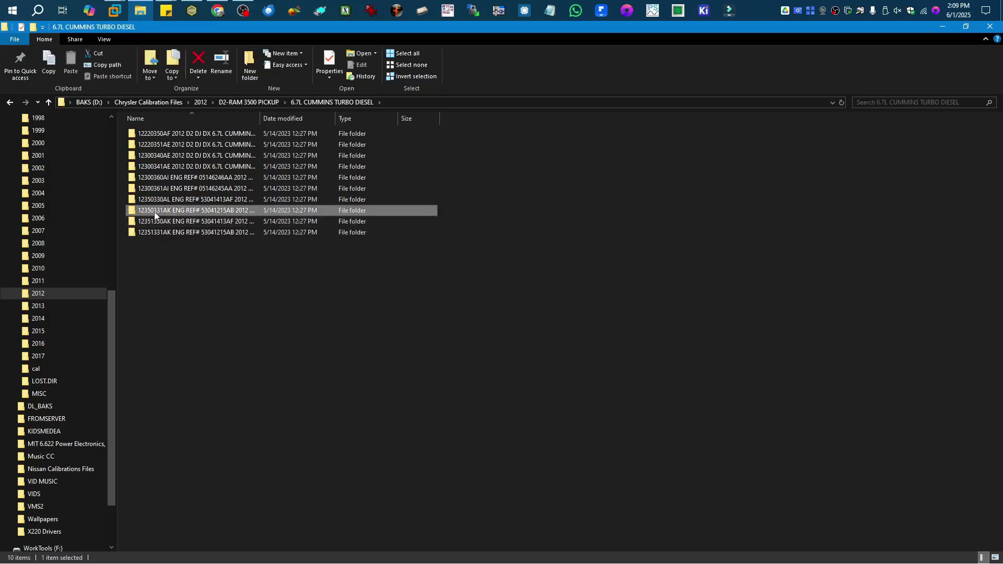
double_click(154, 211)
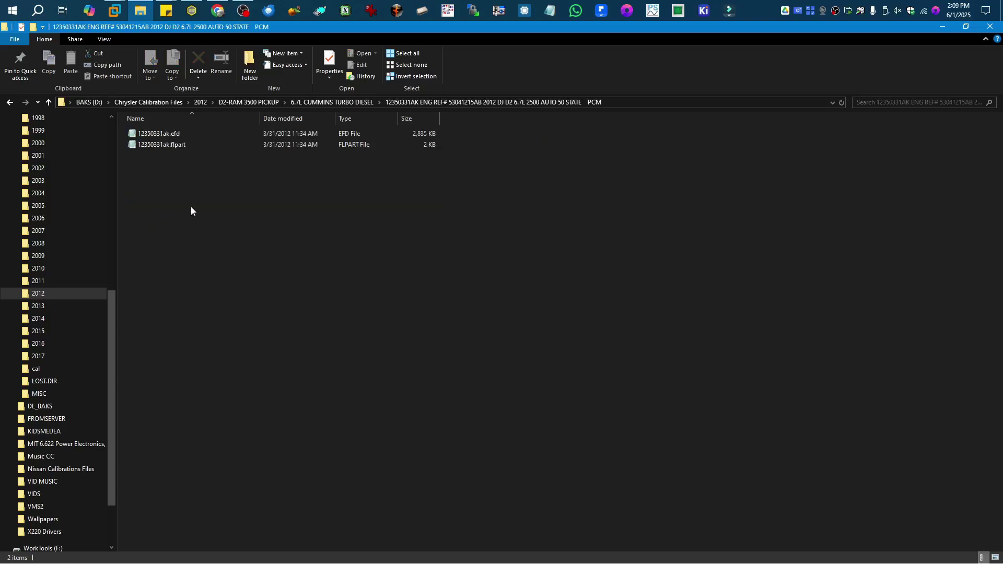
left_click_drag(163, 158, 143, 137)
right_click(142, 137)
left_click(258, 180)
right_click(157, 176)
left_click(153, 165)
left_click_drag(162, 147, 148, 131)
Switch back to the Chrysler_Flash virtual machine and sign in to its Windows account.
left_click_drag(126, 24, 373, 221)
left_click(373, 223)
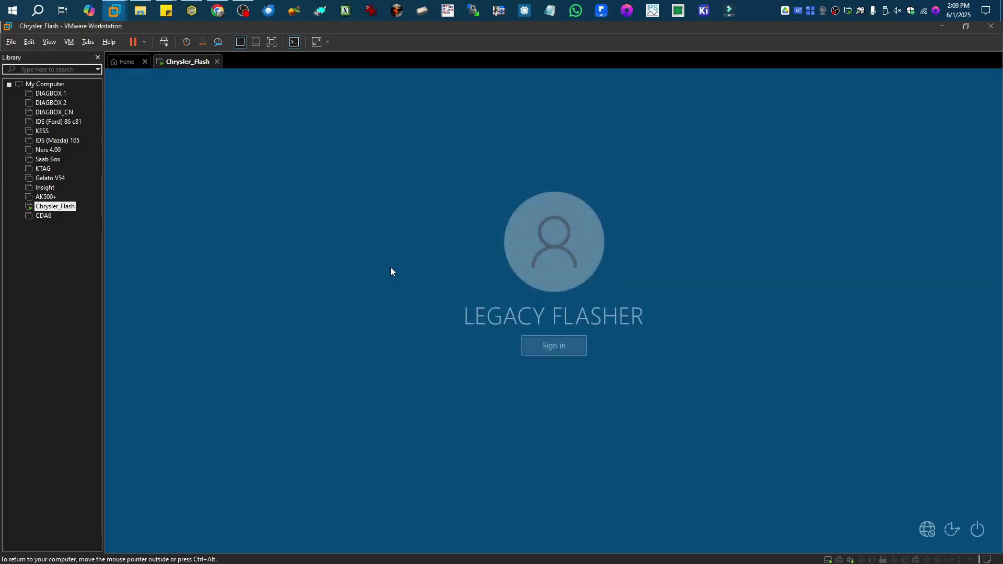
left_click(565, 351)
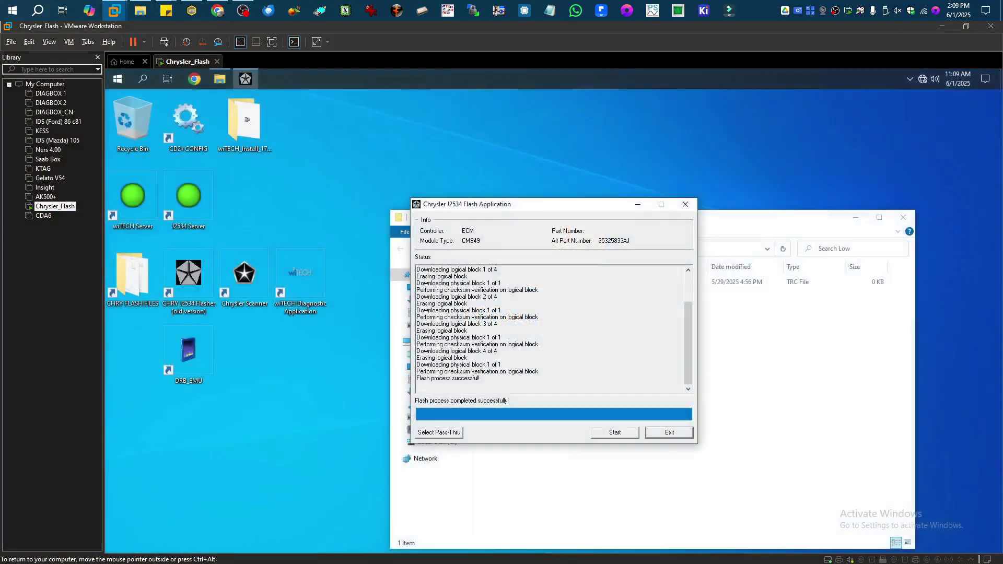
Exit the Chrysler J2534 Flash Application and copy the 12350331ak .efd and .flpart files again from the host's 2012 calibration folder.
left_click(673, 435)
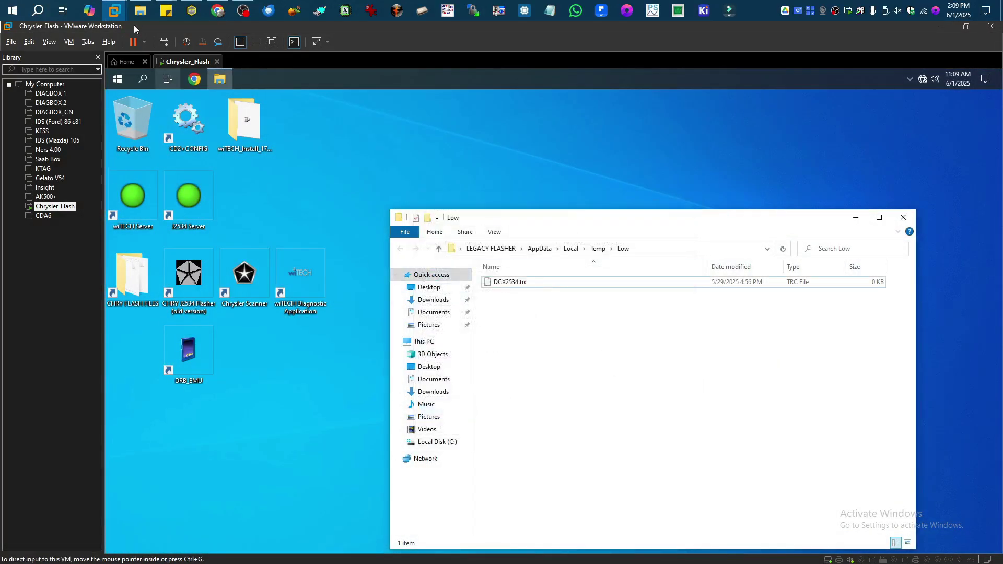
left_click(140, 11)
left_click_drag(230, 156, 602, 376)
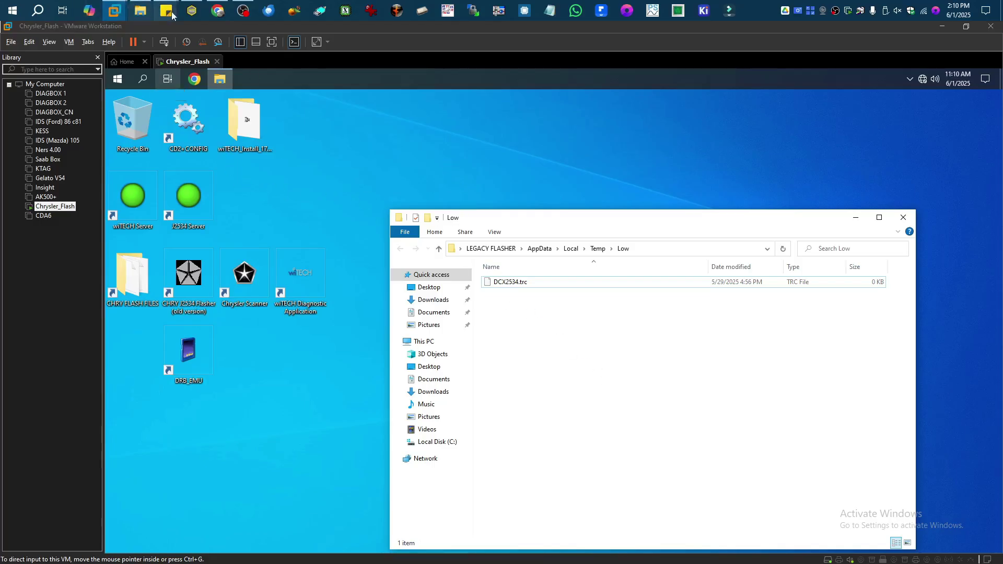
left_click(139, 14)
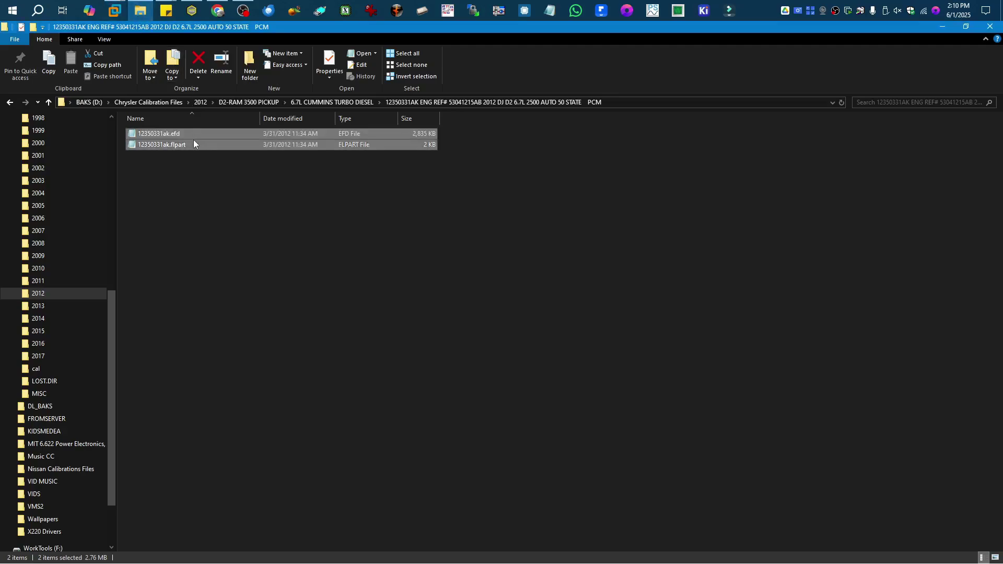
right_click(168, 152)
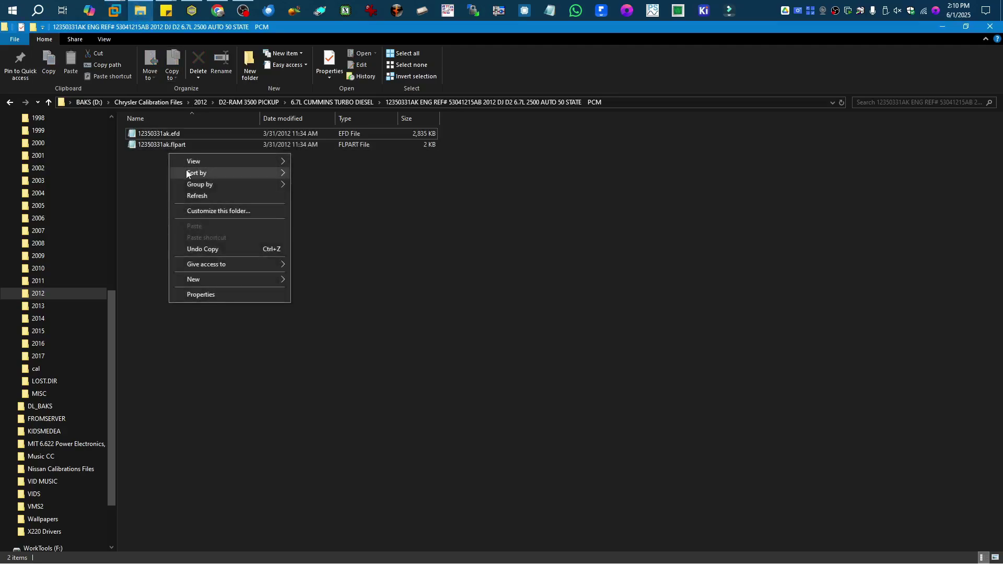
key("Escape")
key("ctrl+a")
right_click(155, 134)
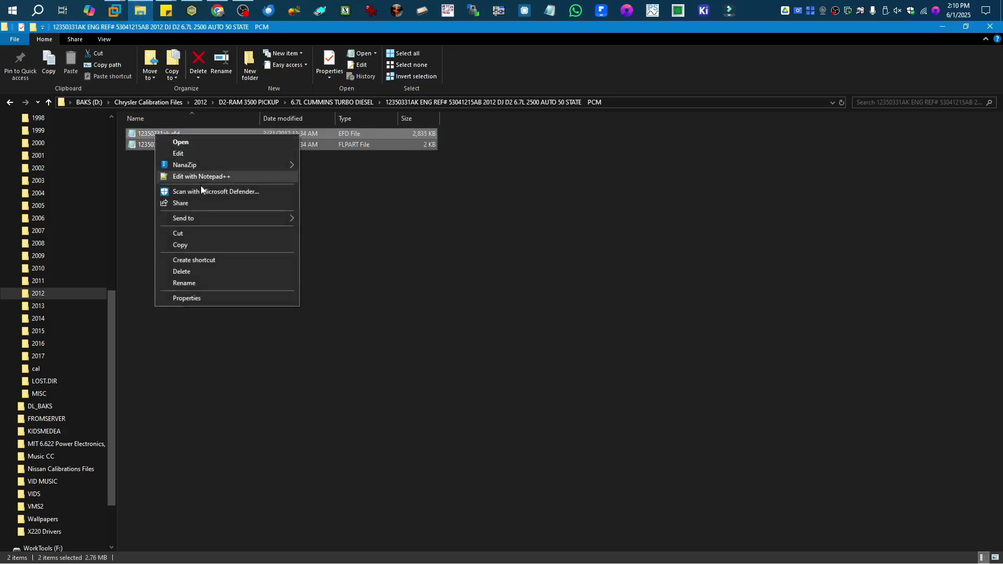
left_click(180, 245)
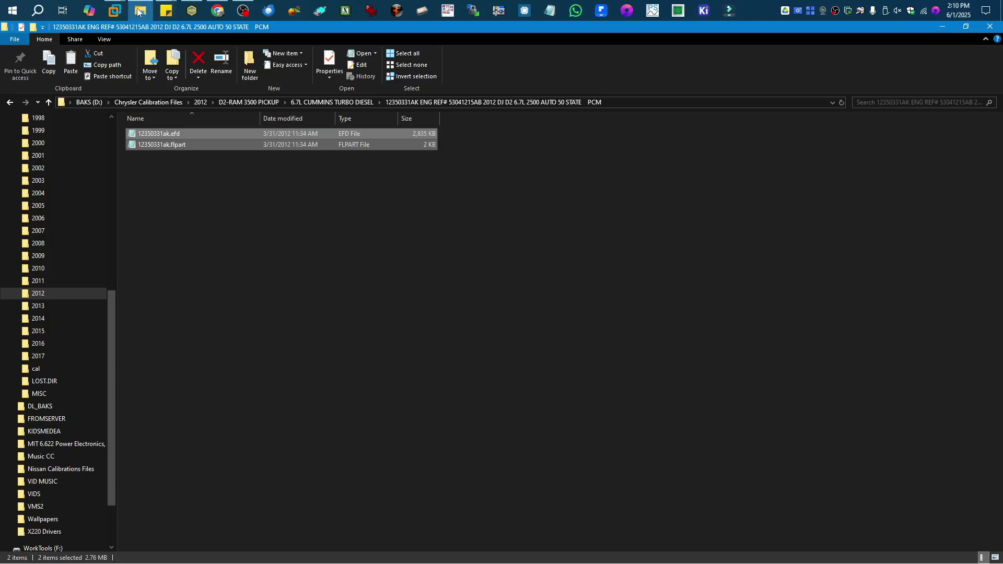
Switch to the Chrysler_Flash virtual machine and paste the 12350331ak files into its Temp > Low folder.
left_click(137, 12)
right_click(555, 329)
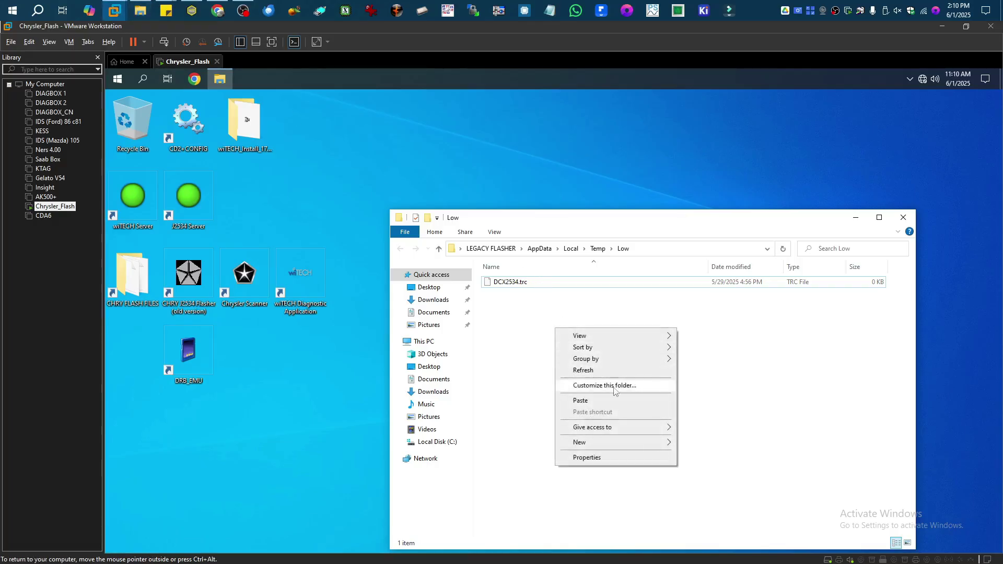
left_click(575, 399)
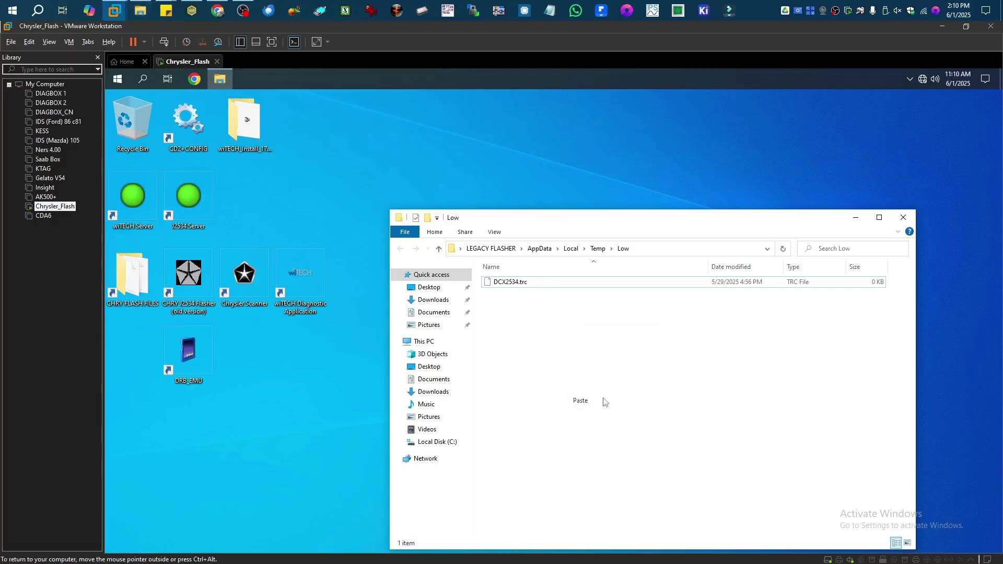
On the host, look through the 2012 D2-RAM 3500 PICKUP and 2009 Dodge and Ram calibration folders for an FMS file.
left_click(140, 10)
left_click(332, 102)
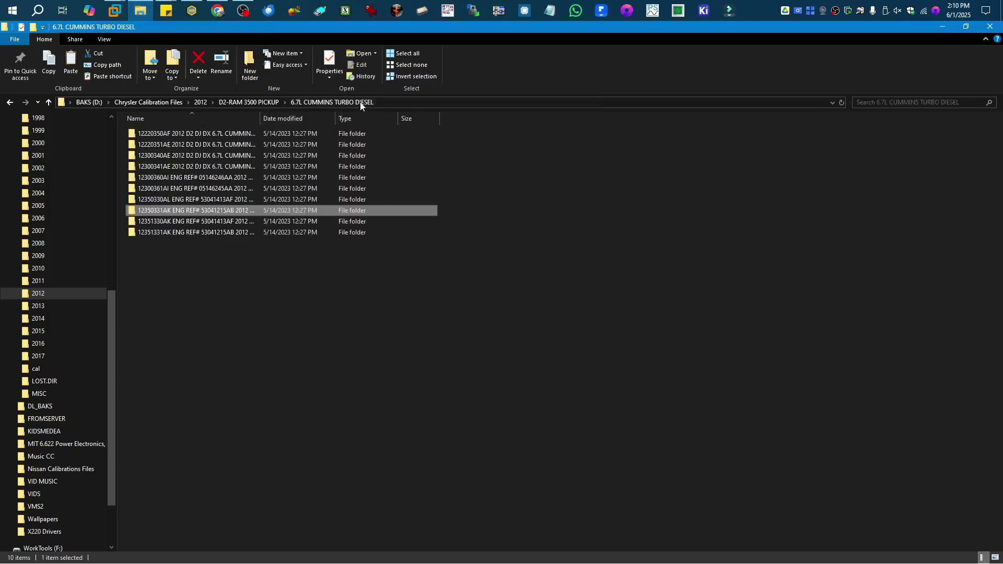
left_click(261, 102)
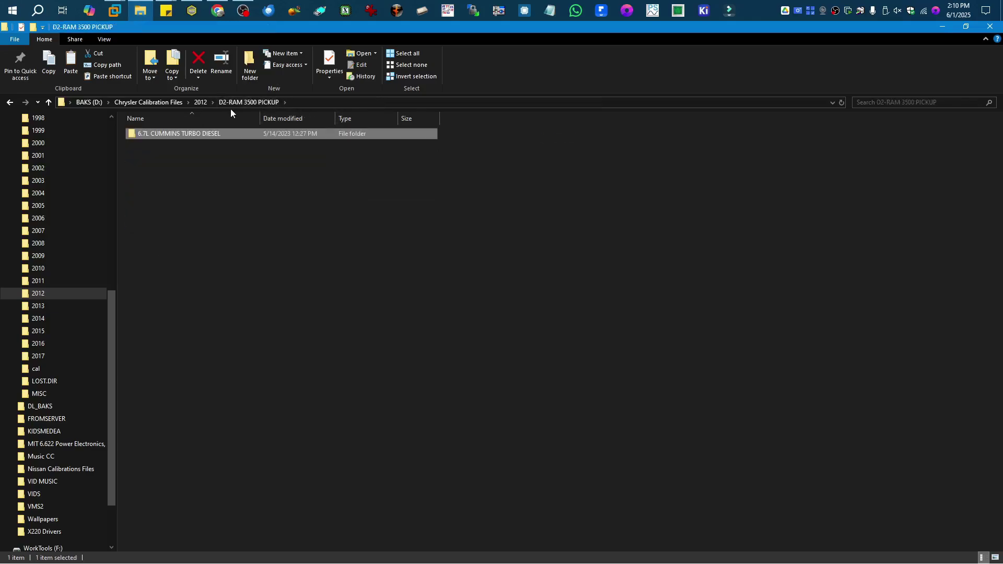
double_click(188, 135)
double_click(188, 135)
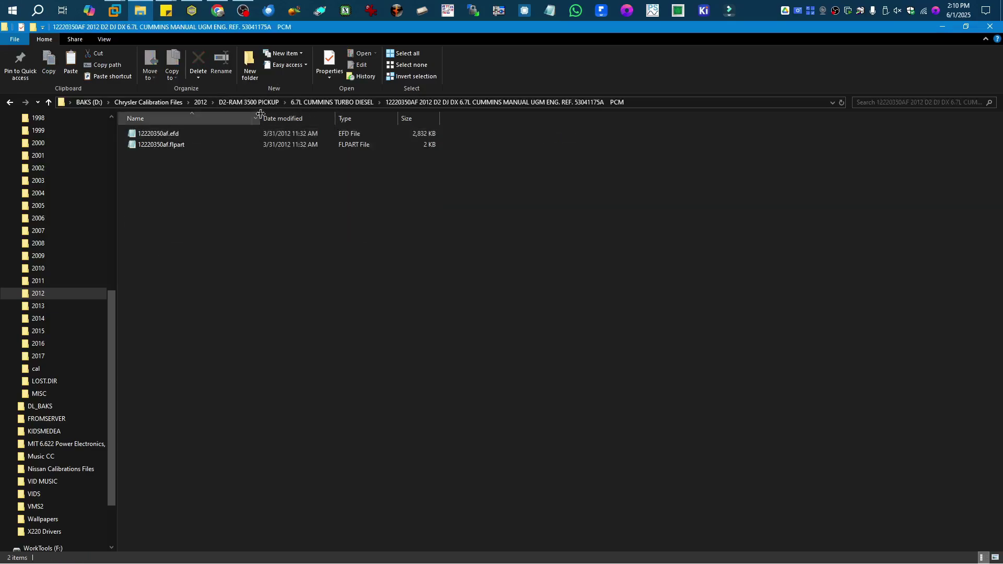
left_click(334, 103)
left_click(256, 102)
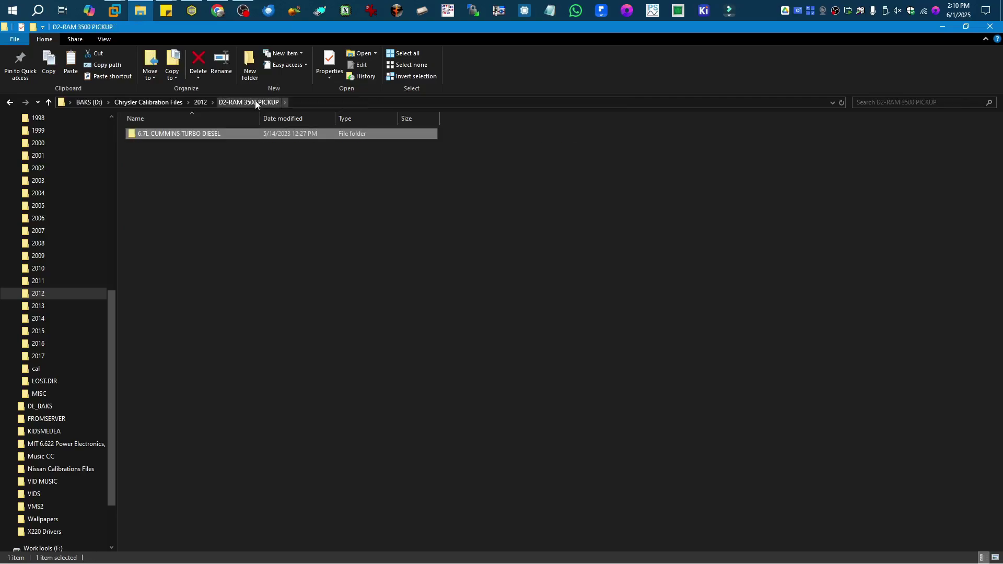
left_click(201, 103)
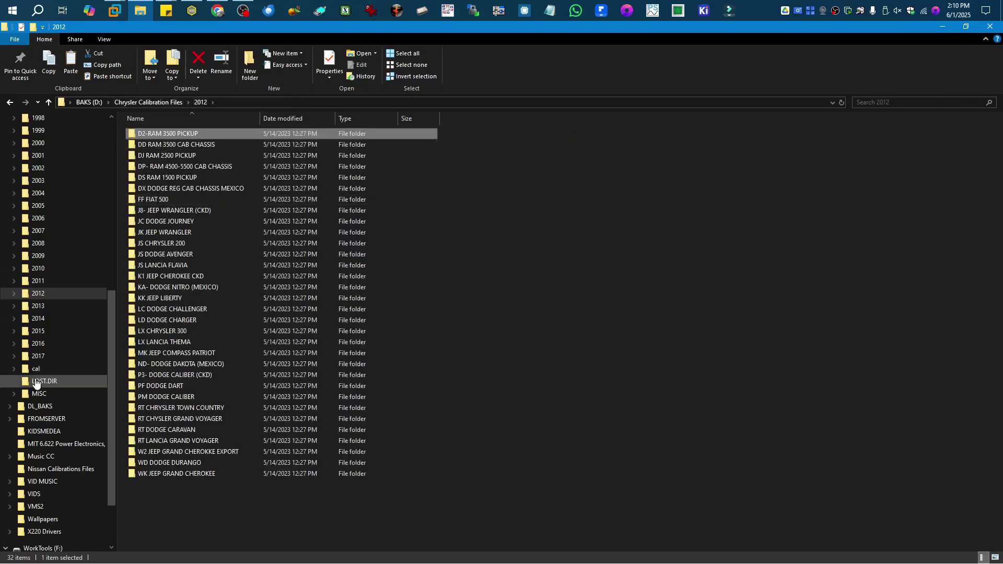
left_click(42, 257)
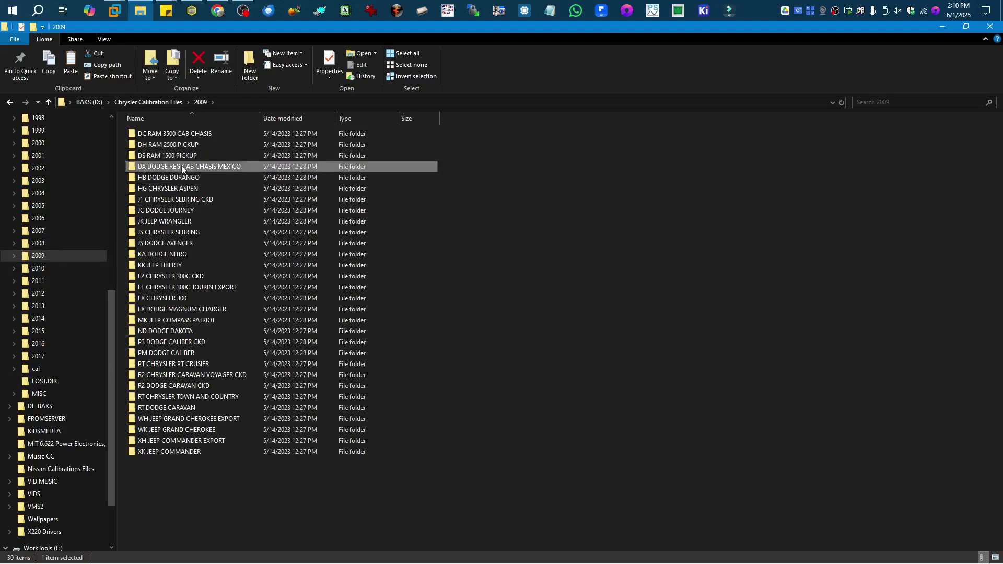
double_click(181, 165)
left_click(197, 101)
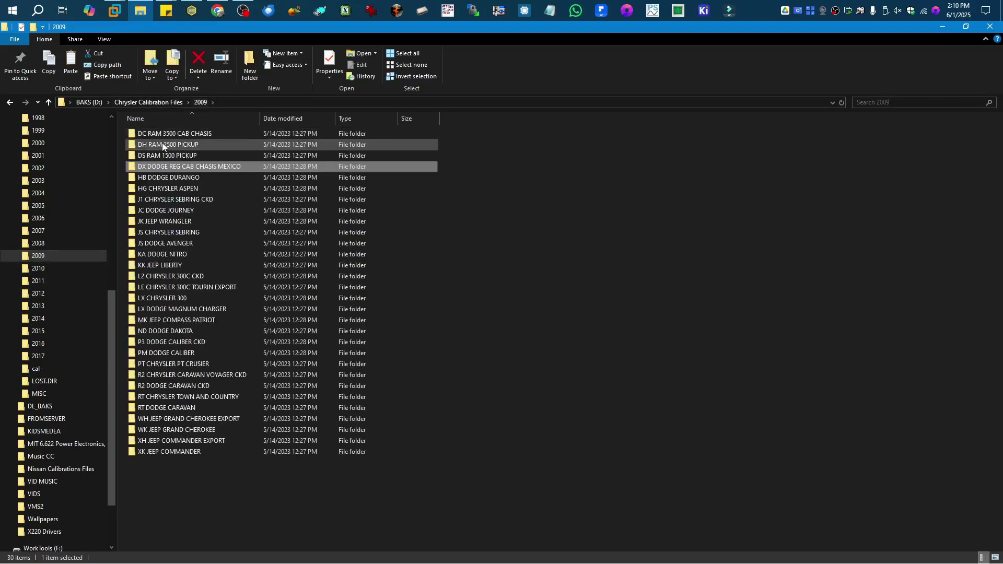
double_click(163, 153)
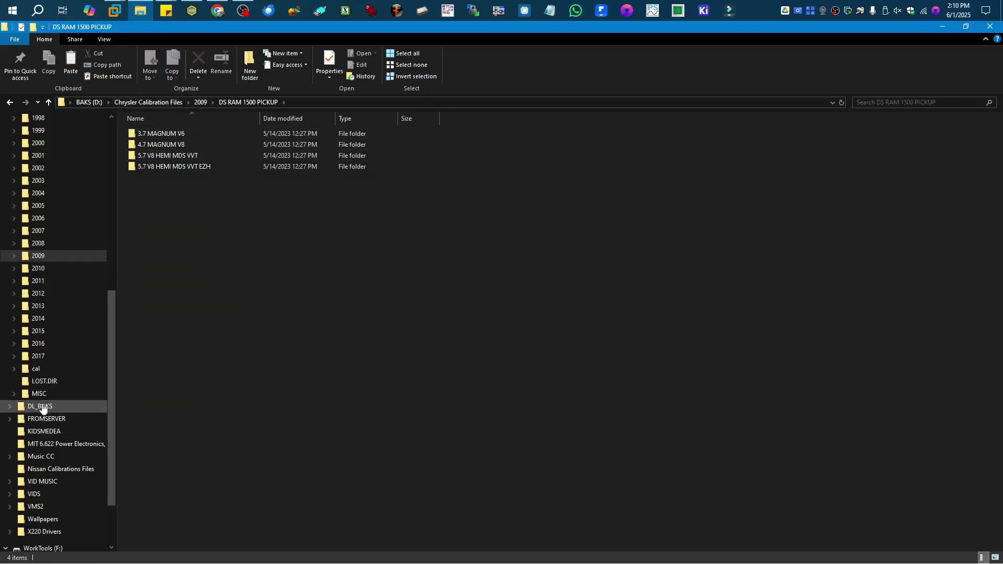
Open cal > 09 > 72350435BK in the Chrysler Calibration Files and copy FMS176.fms.
left_click(42, 368)
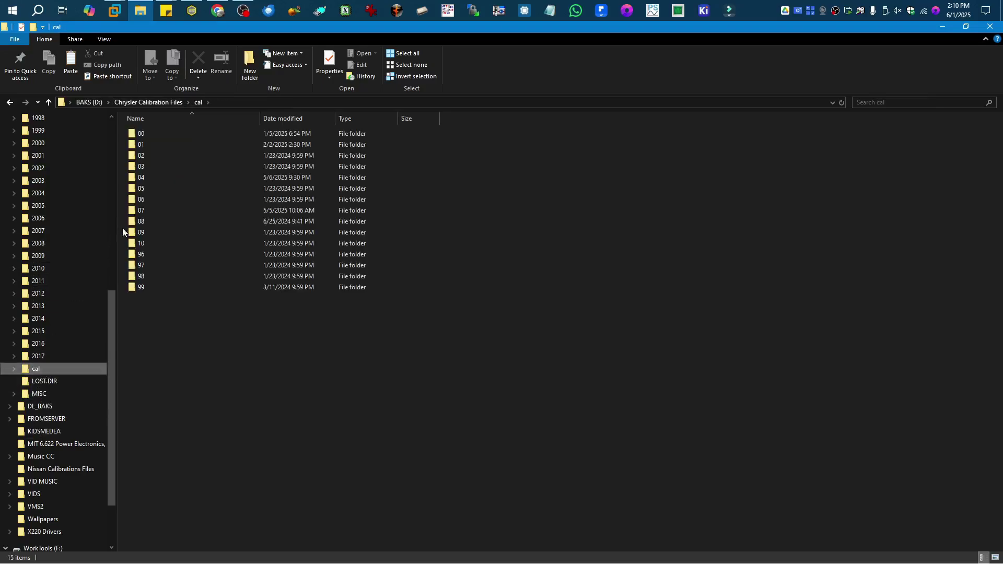
double_click(149, 233)
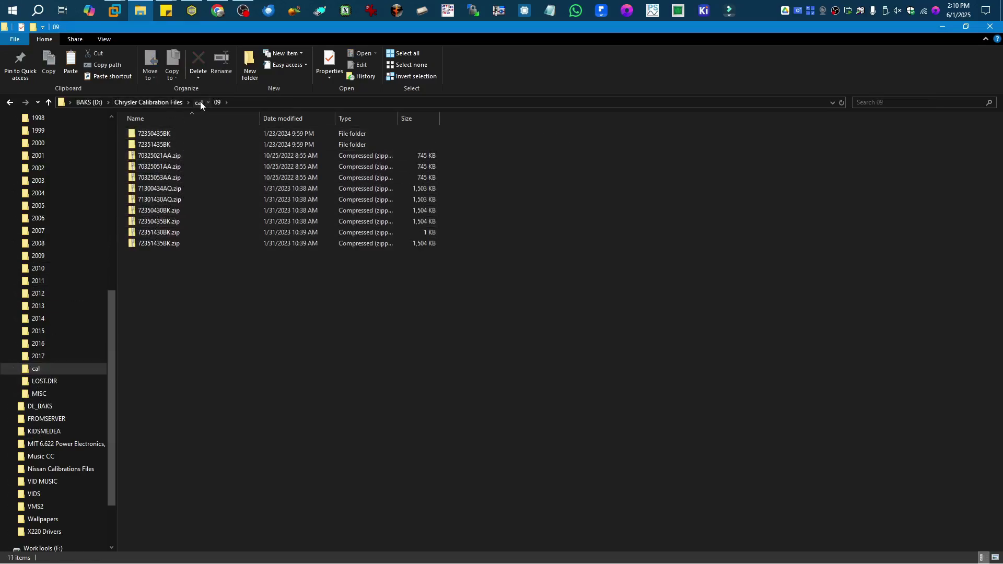
left_click(198, 103)
double_click(149, 231)
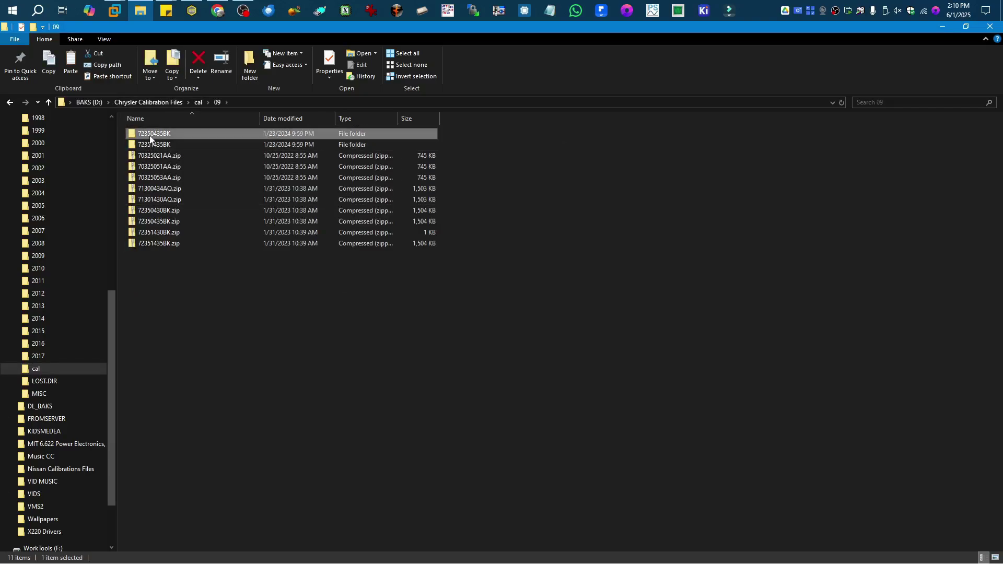
double_click(153, 134)
right_click(157, 153)
left_click(189, 285)
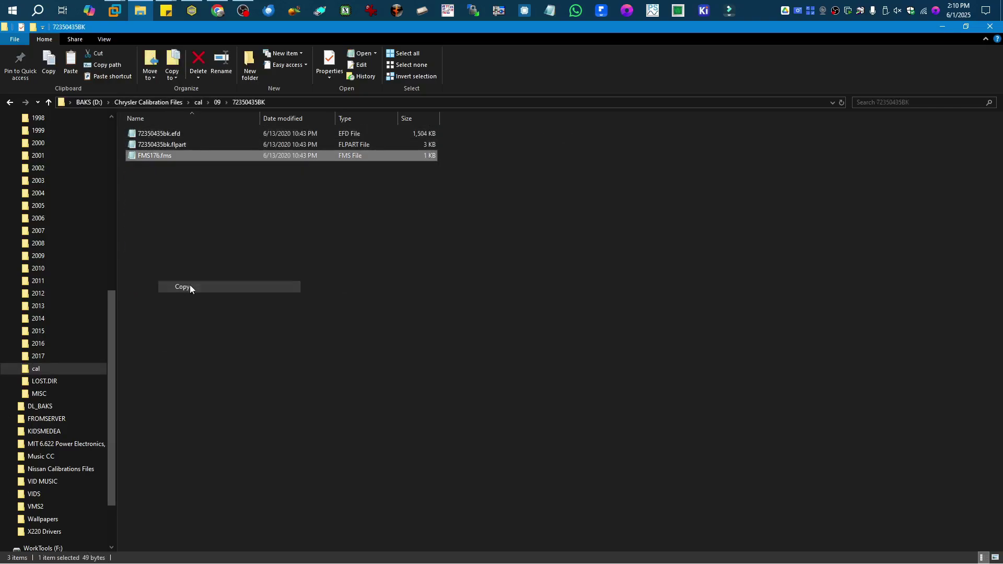
Paste FMS176.fms into the Temp > Low folder of the Chrysler_Flash virtual machine.
left_click(114, 10)
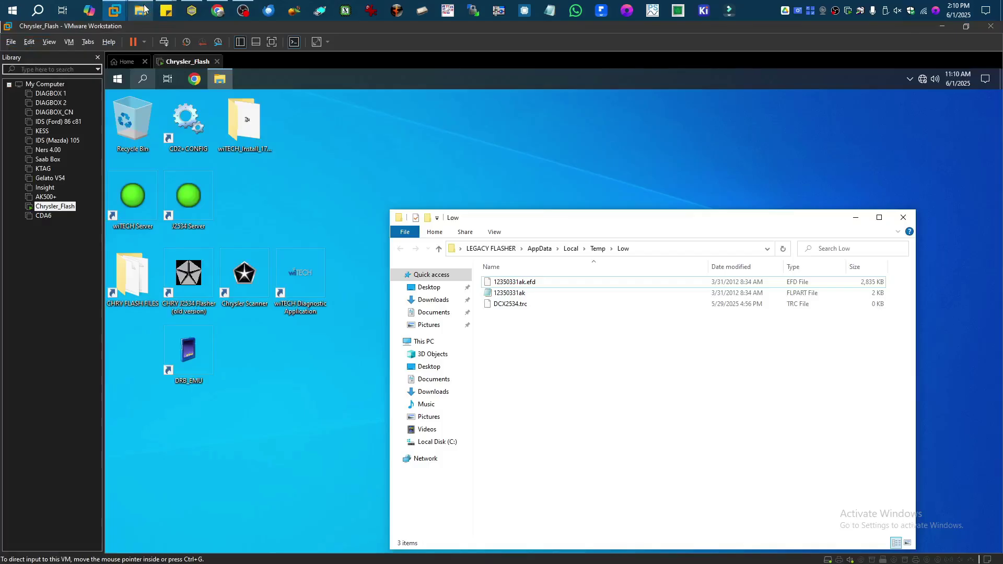
right_click(540, 337)
left_click(576, 410)
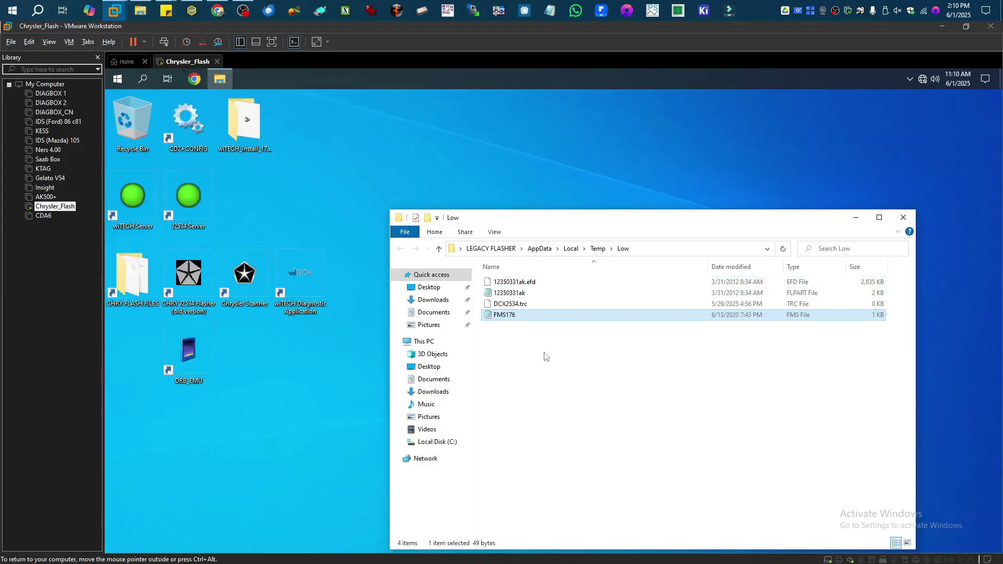
Open FMS176 in Notepad, change the module name at the start of its text to CM2200, and save the file on closing.
double_click(510, 314)
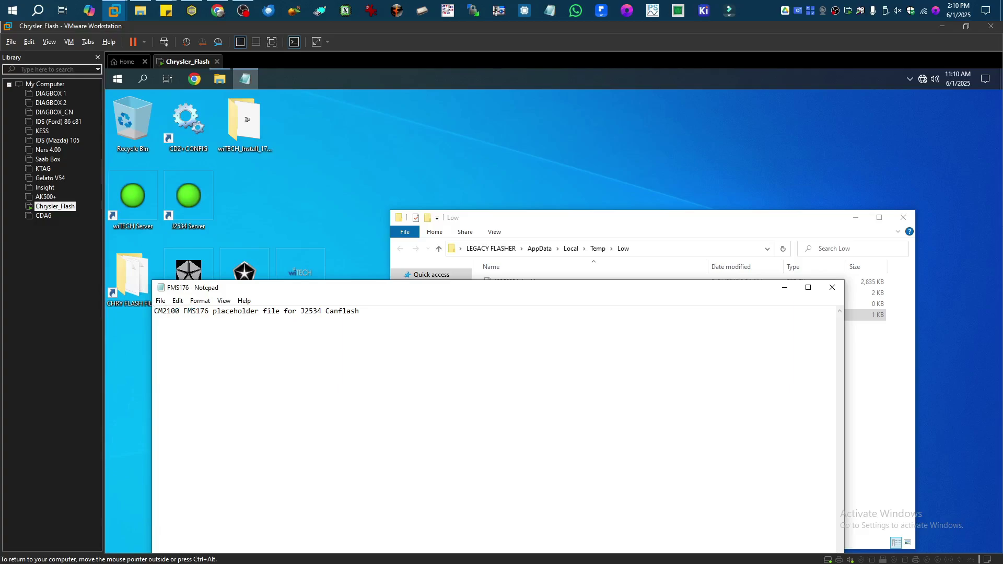
key("Delete")
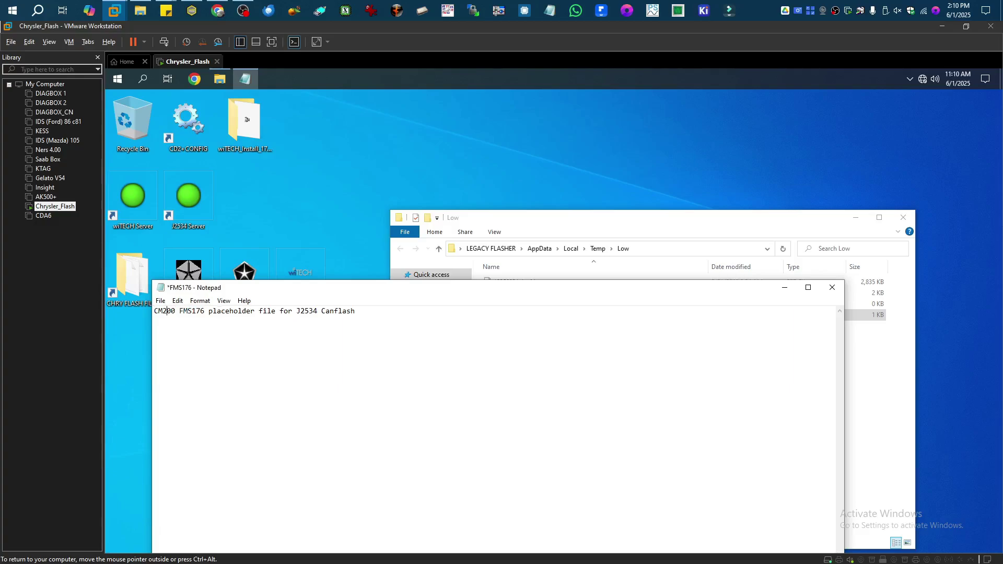
type("2")
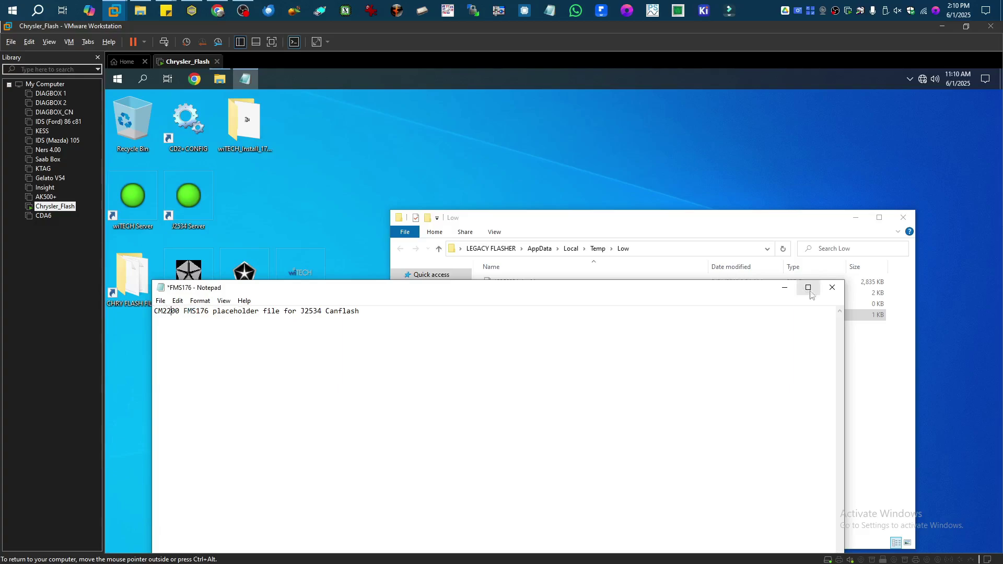
left_click(832, 287)
left_click(524, 337)
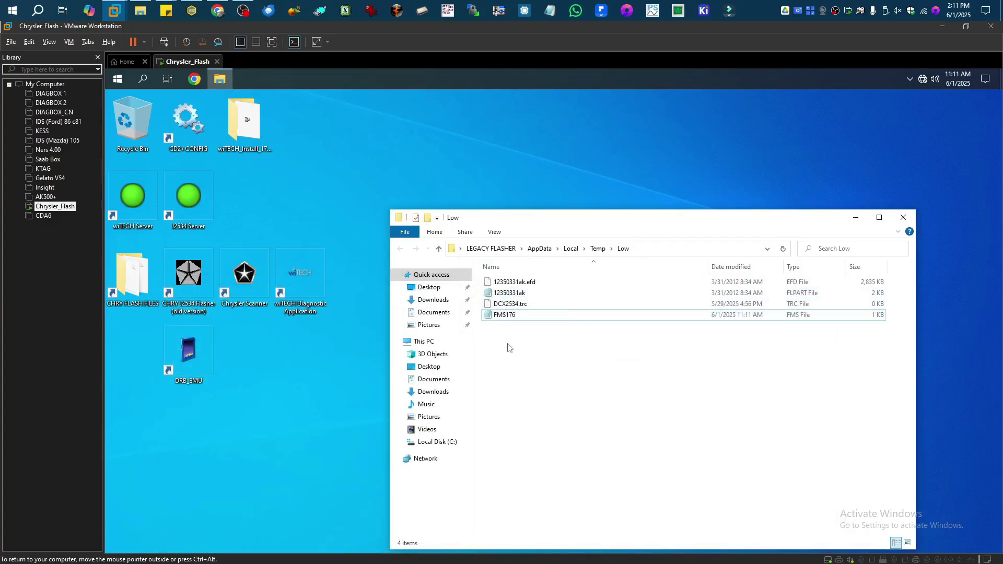
Connect the newly detected JVCI USB device to the Chrysler_Flash virtual machine.
left_click(328, 399)
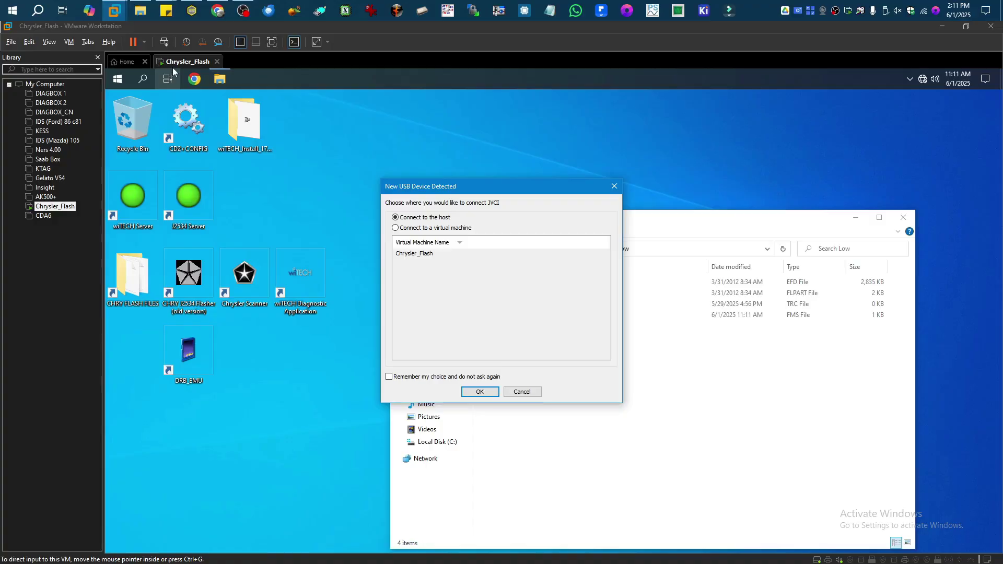
left_click(415, 227)
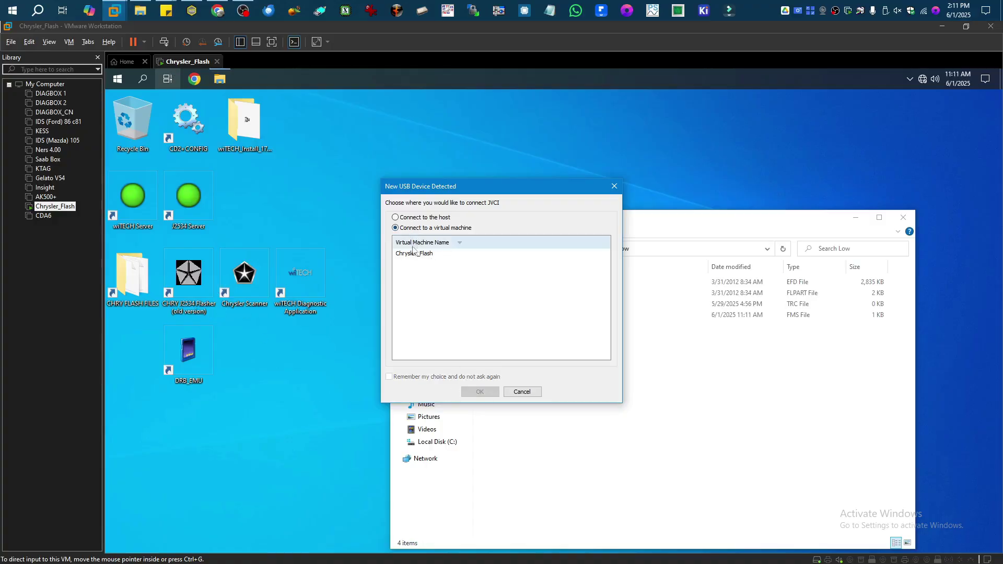
left_click(418, 253)
left_click(480, 392)
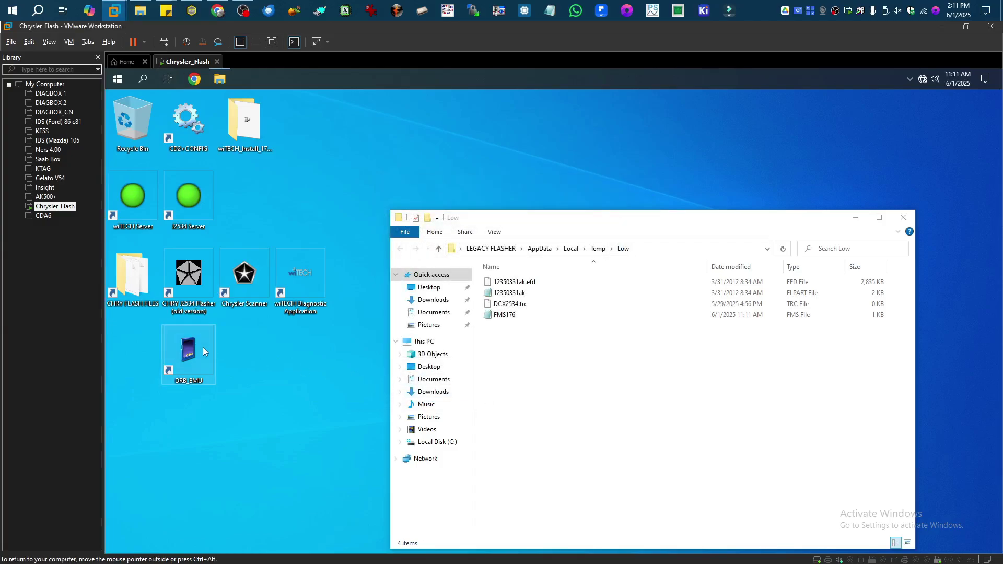
Launch CHRY J2534 Flasher (old version) and choose Autel Intelligent Tech Inc. - MaxiFlash JVCI as the pass-thru device.
double_click(187, 285)
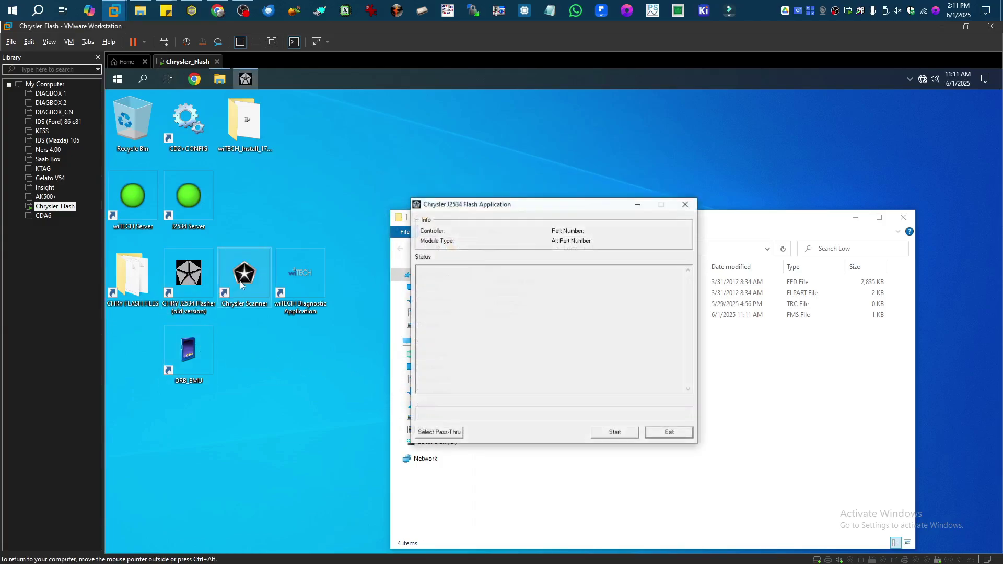
left_click(435, 433)
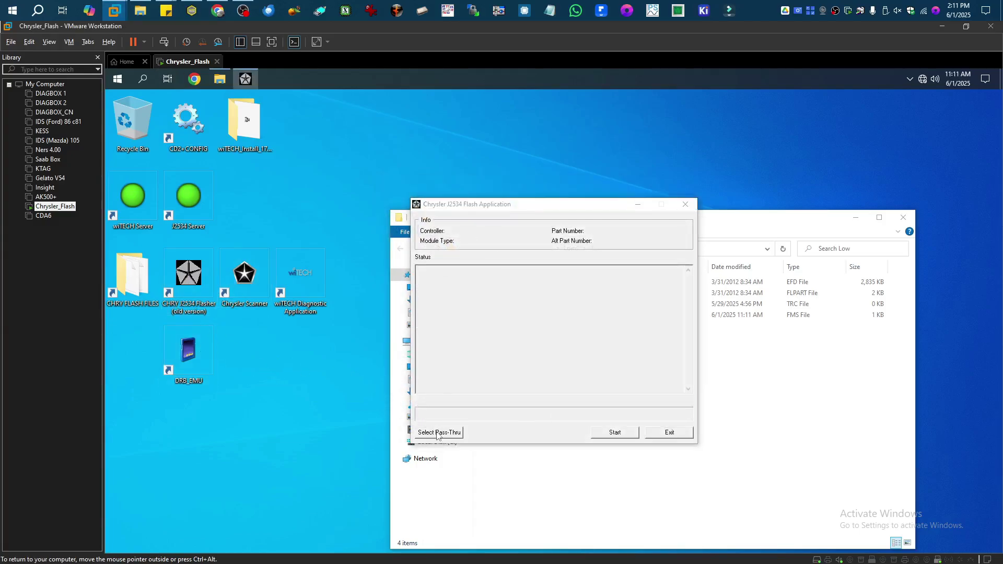
left_click(541, 298)
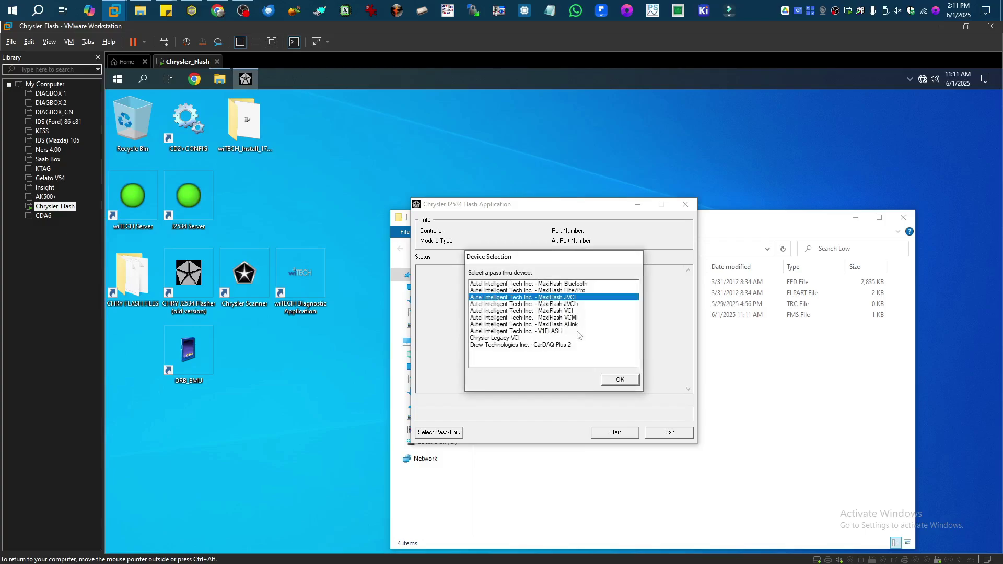
left_click(620, 384)
left_click(450, 435)
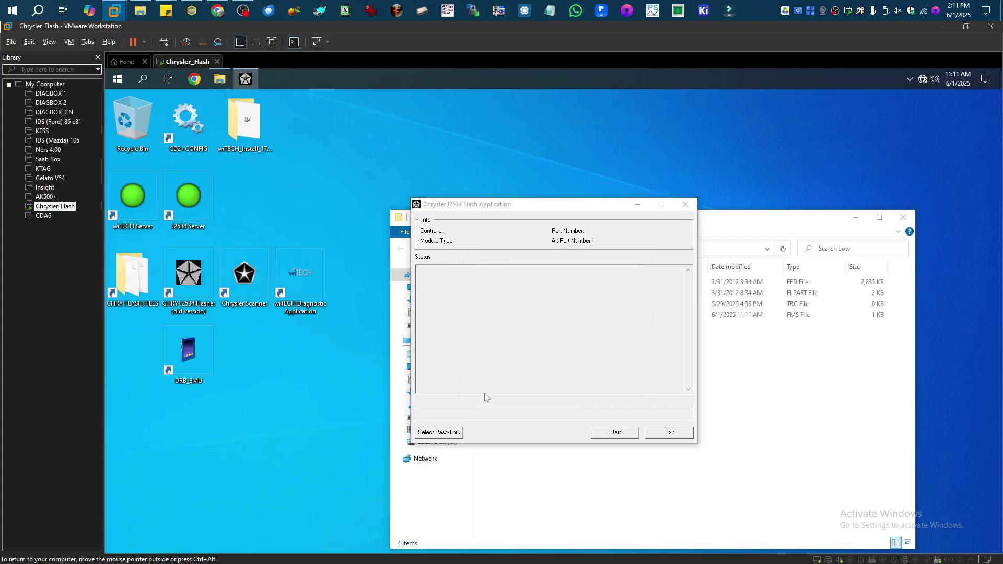
left_click(569, 298)
left_click(620, 379)
Start the flash process and approve updating the CM2200 ECU to part number 12350331AK.
left_click(615, 432)
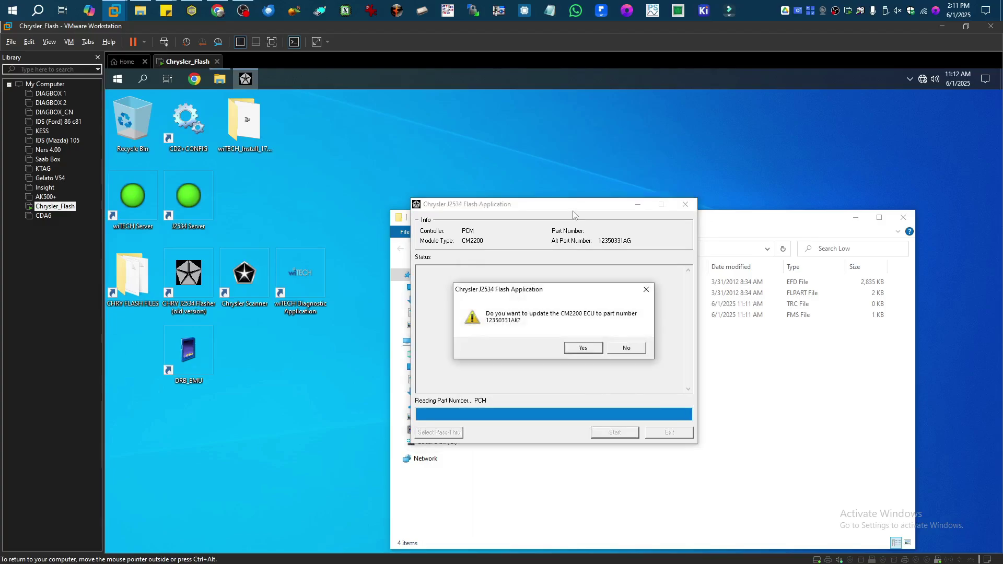
left_click(595, 349)
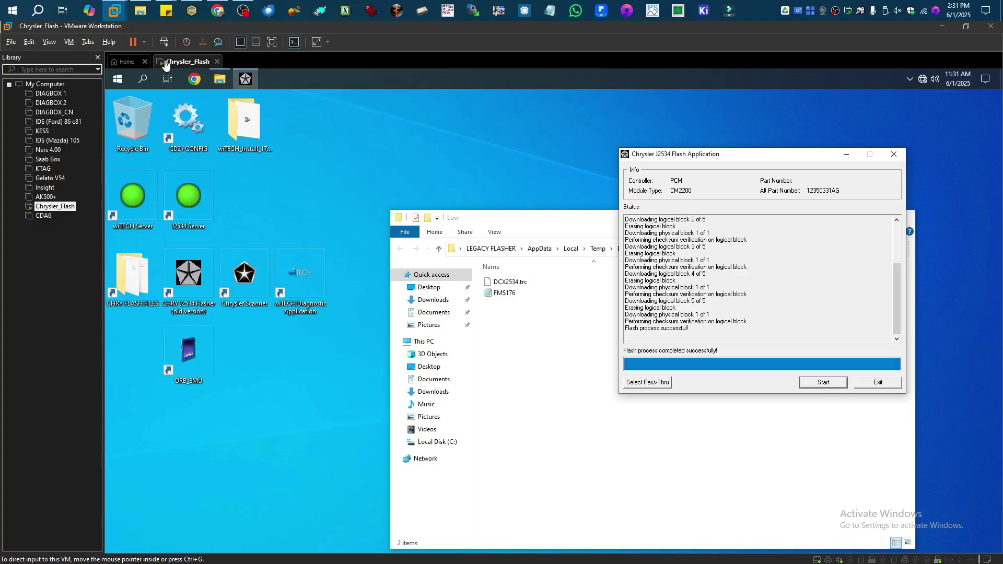
left_click(244, 12)
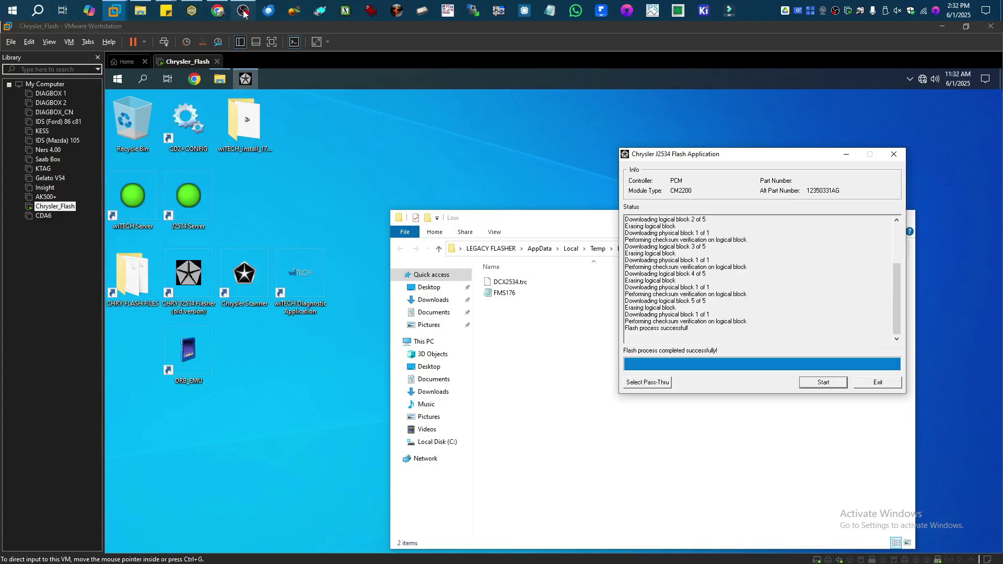